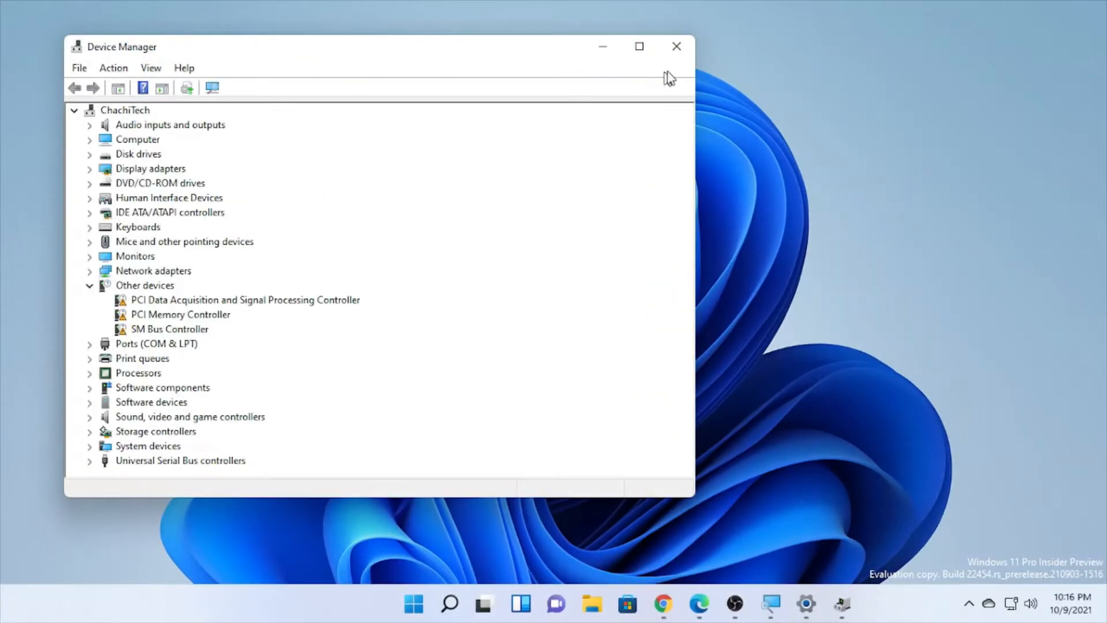
- Open the properties of the Realtek PCIe GbE Family Controller network adapter and view its driver information, including the driver date
left_click(640, 46)
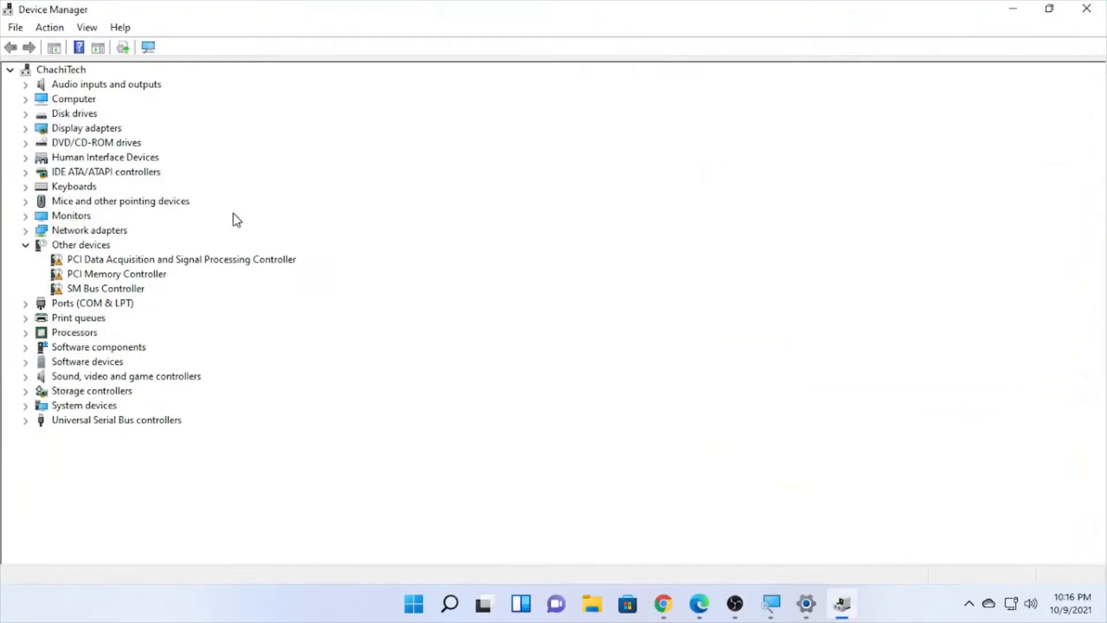
left_click(1050, 10)
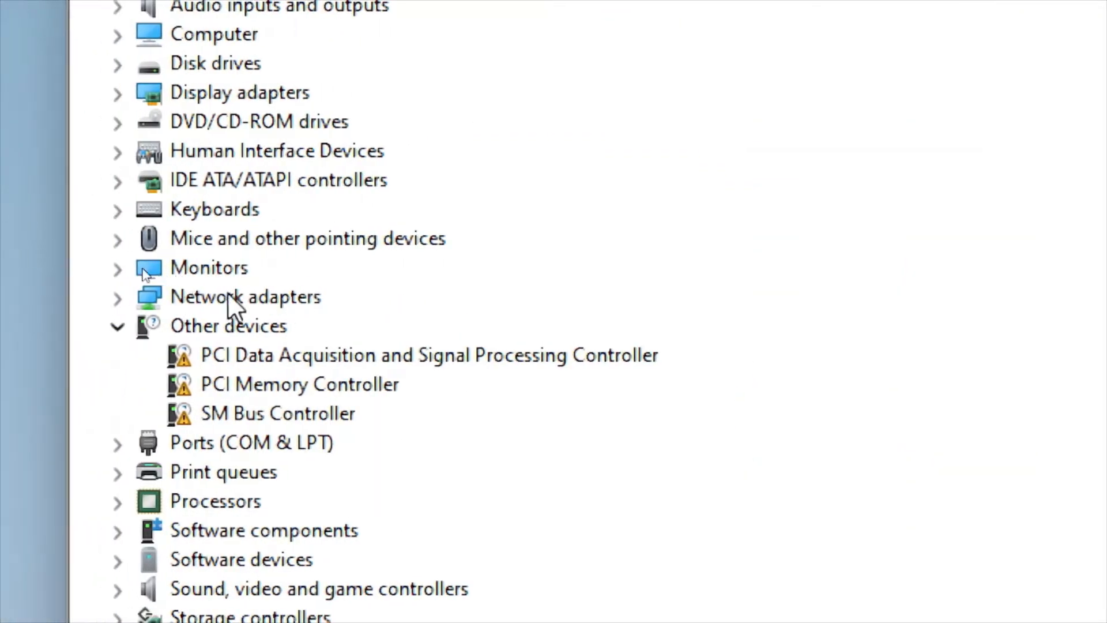
left_click(116, 297)
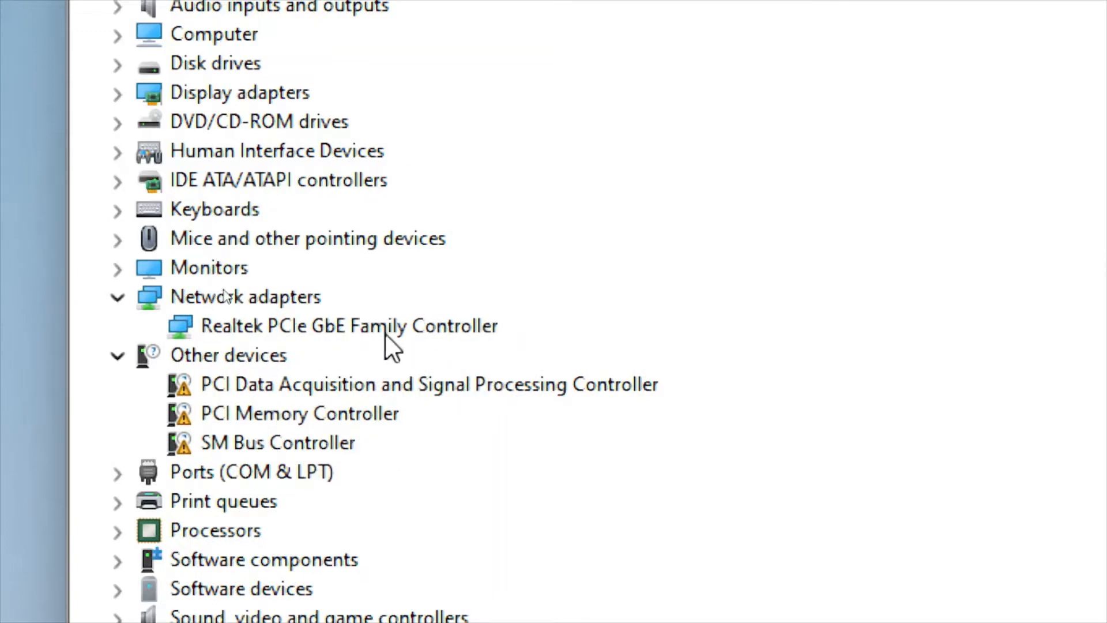
right_click(336, 326)
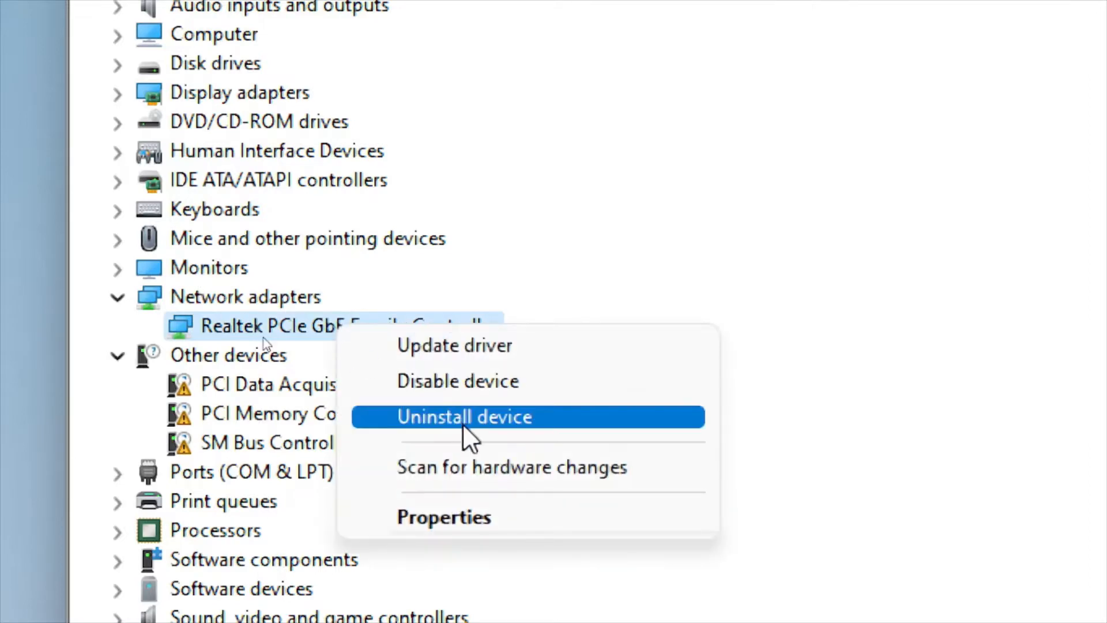
left_click(459, 517)
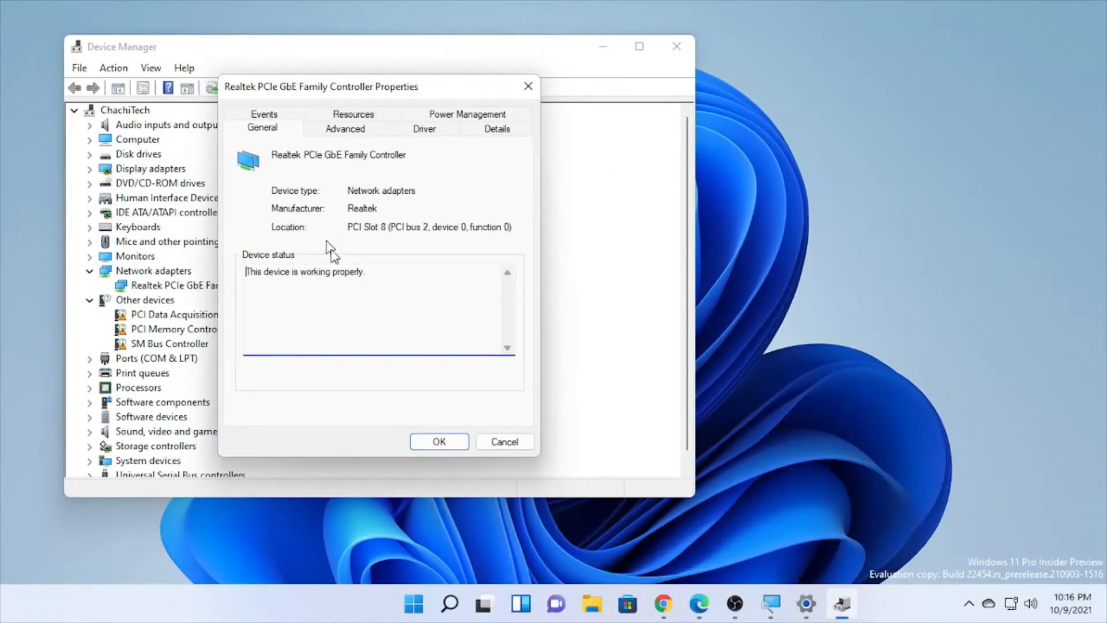
left_click(431, 135)
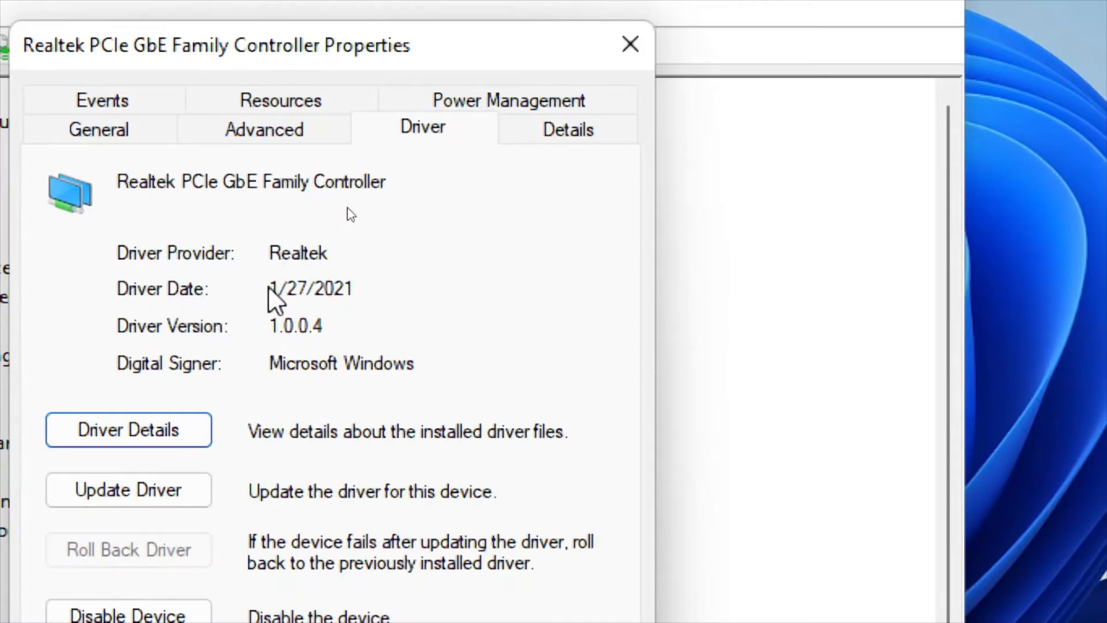
left_click_drag(269, 289, 406, 297)
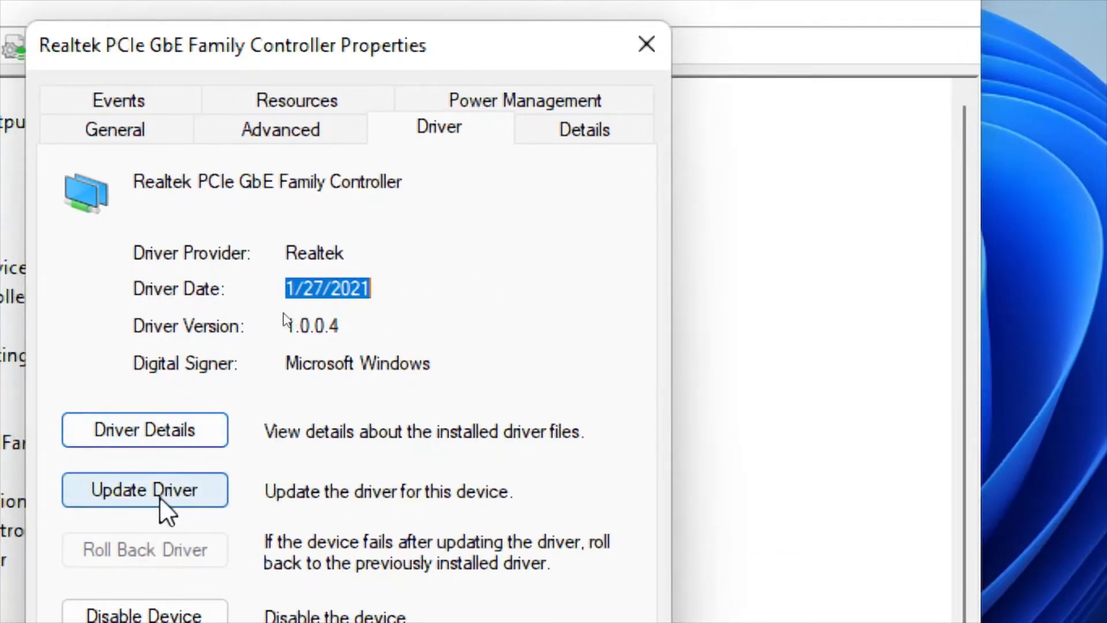
- Search automatically for an updated driver for the Realtek PCIe GbE Family Controller and close the update wizard
left_click(178, 491)
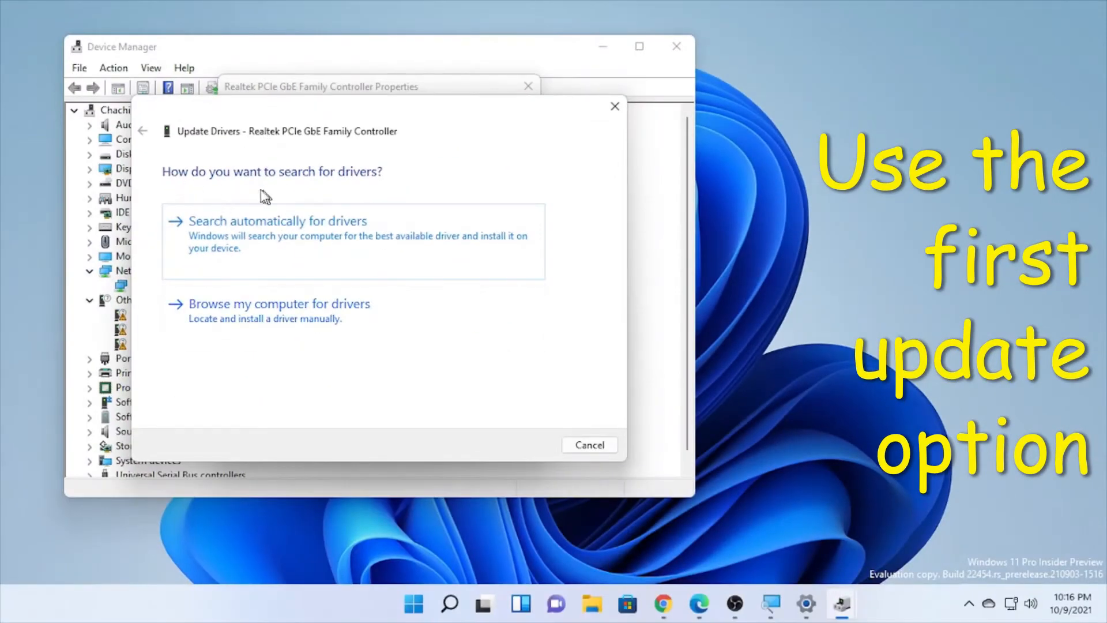
left_click(311, 235)
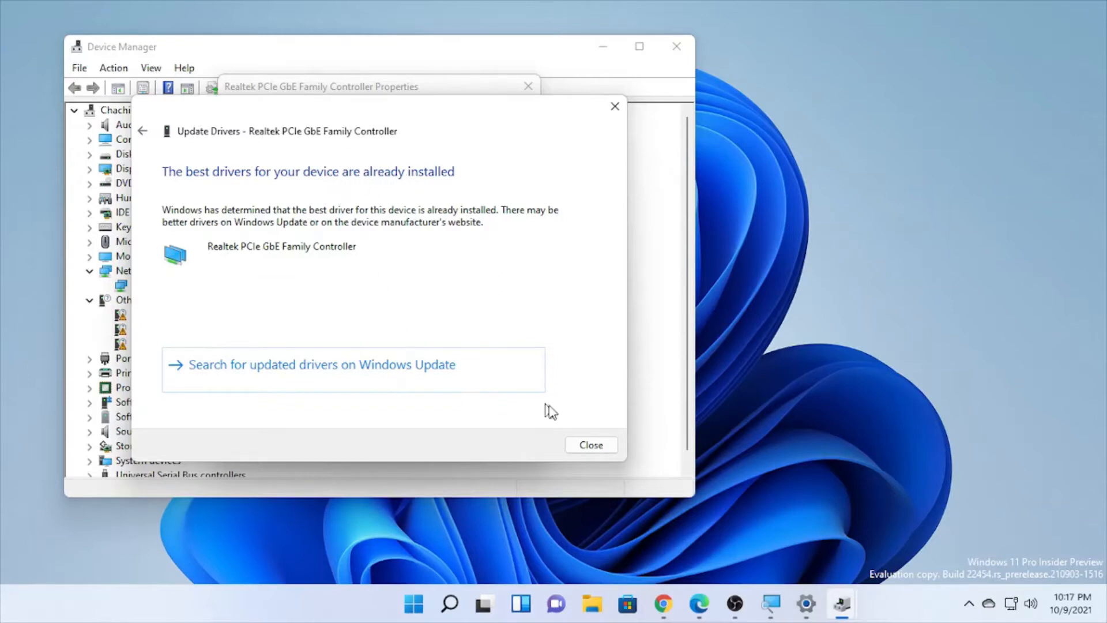
left_click(592, 446)
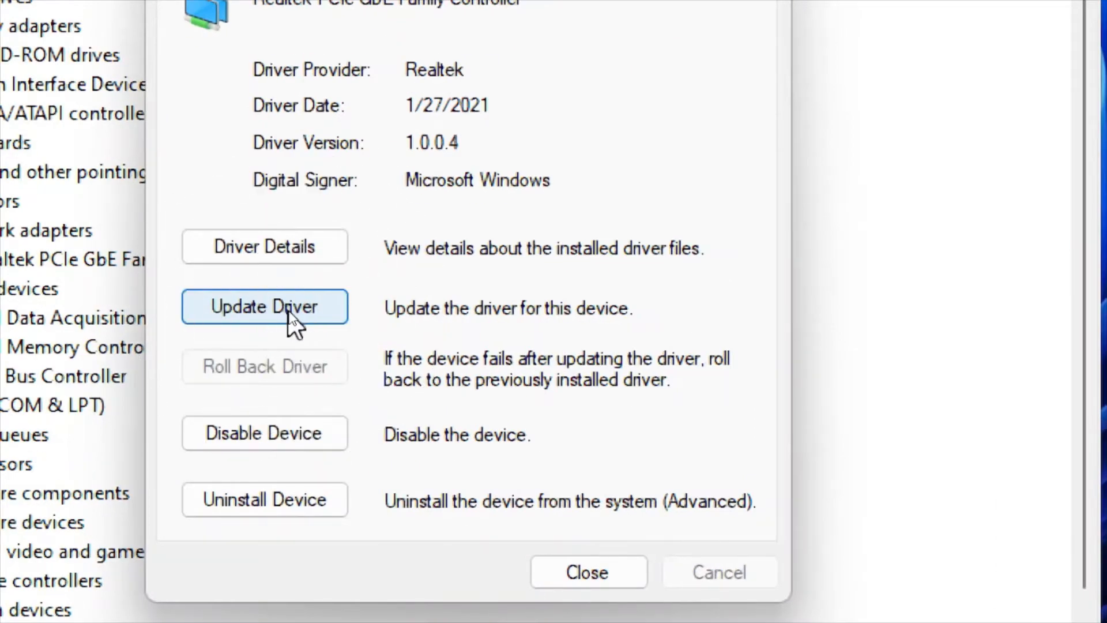
- Manually install the Realtek(R) PCI(e) Ethernet Controller driver for the adapter from the list of available drivers on the computer
left_click(292, 323)
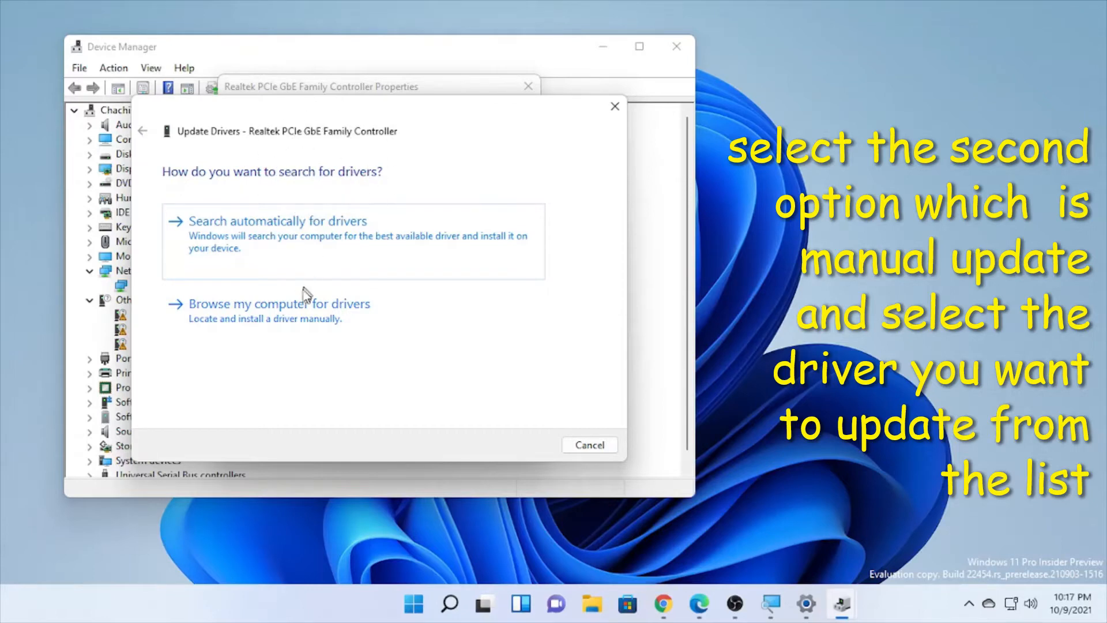
left_click(307, 319)
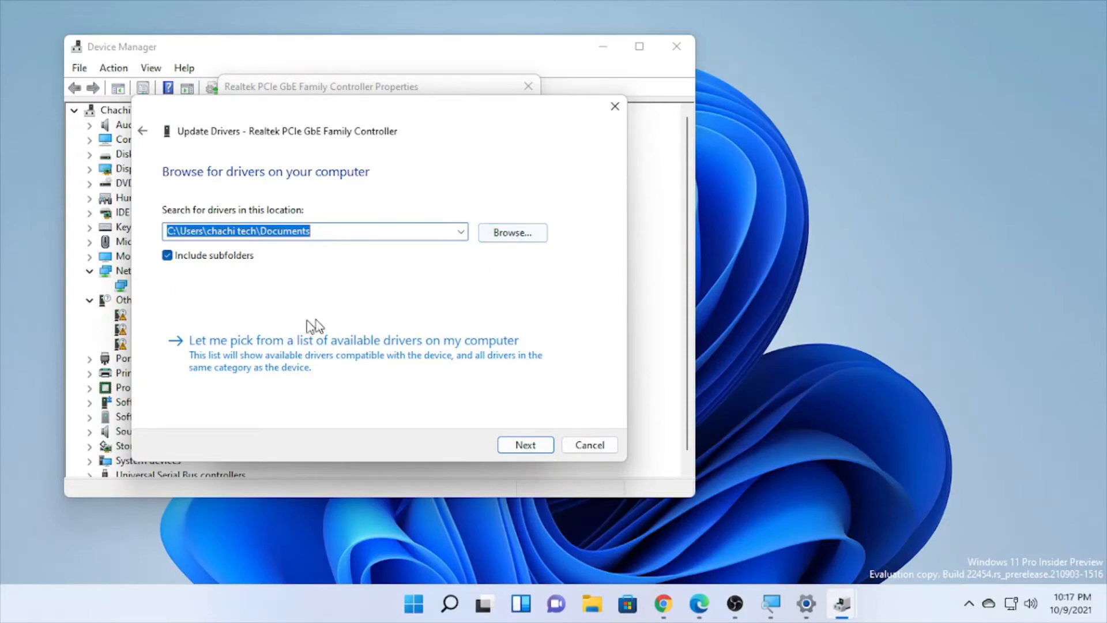
left_click(335, 354)
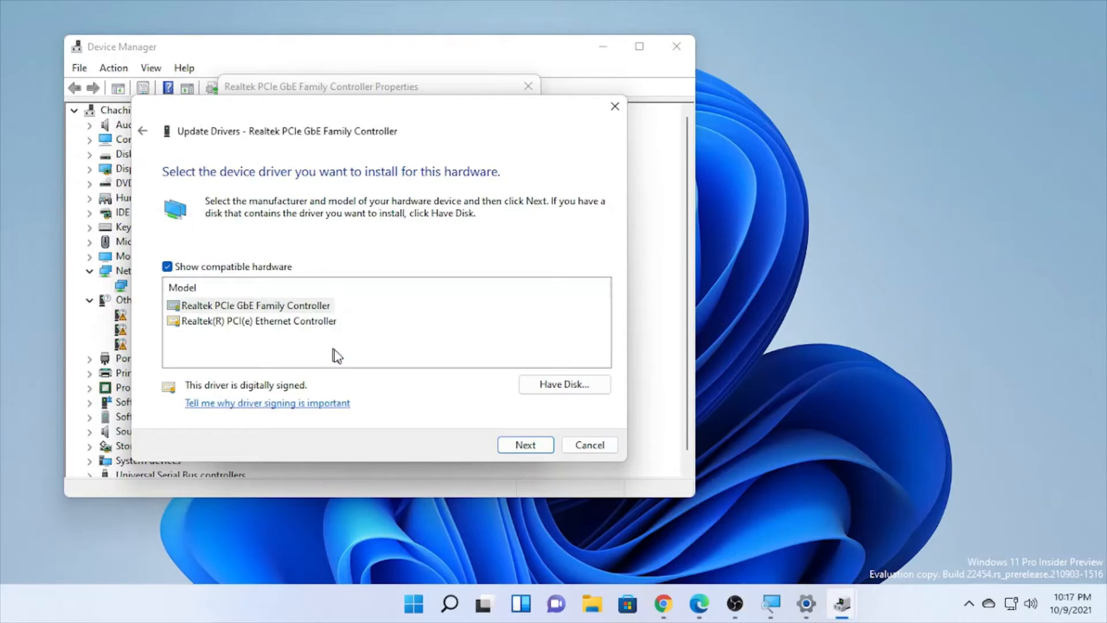
left_click(240, 328)
left_click(208, 305)
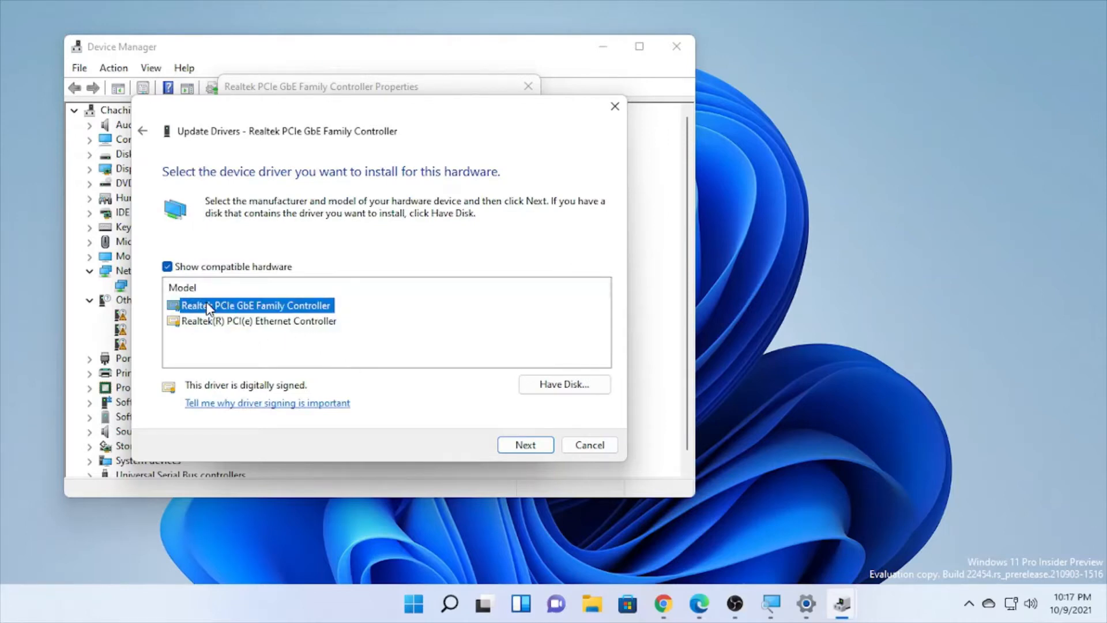
left_click(279, 325)
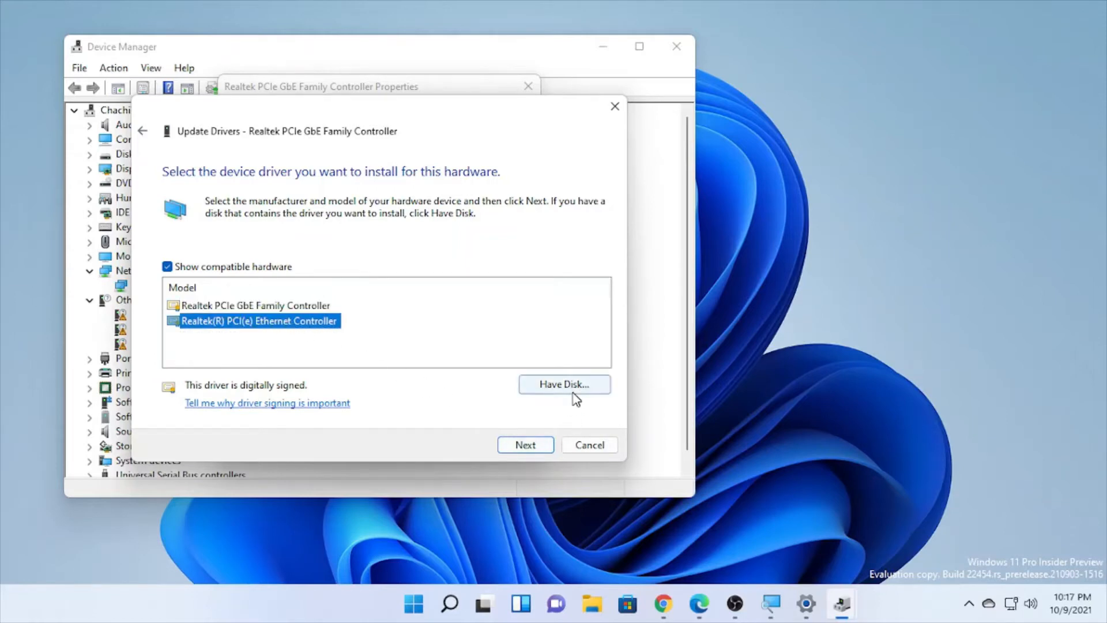
left_click(525, 445)
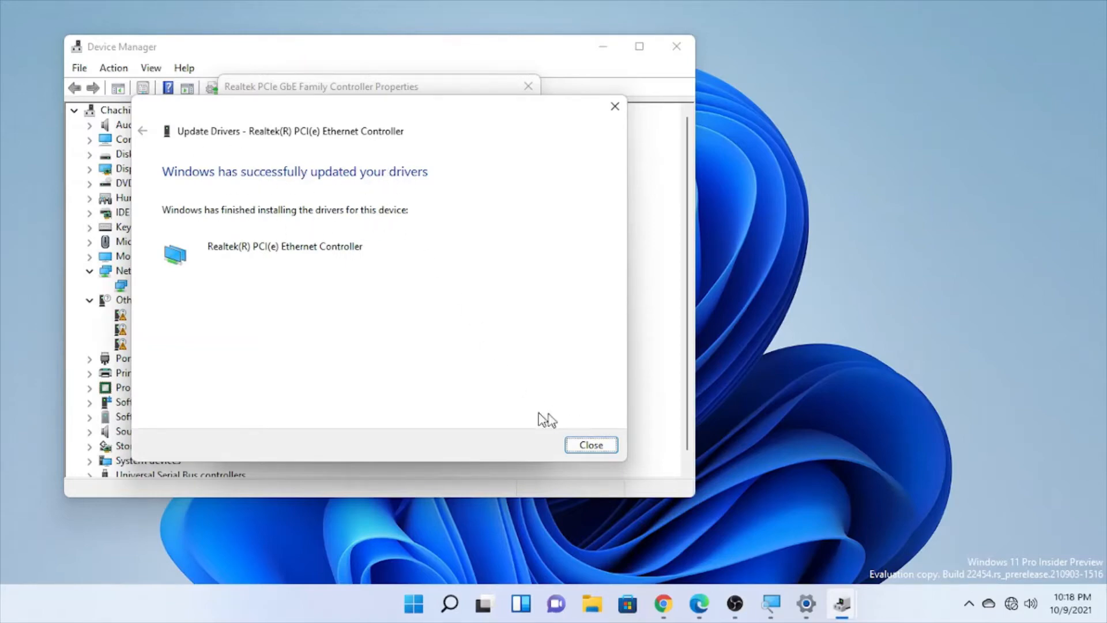
left_click(590, 445)
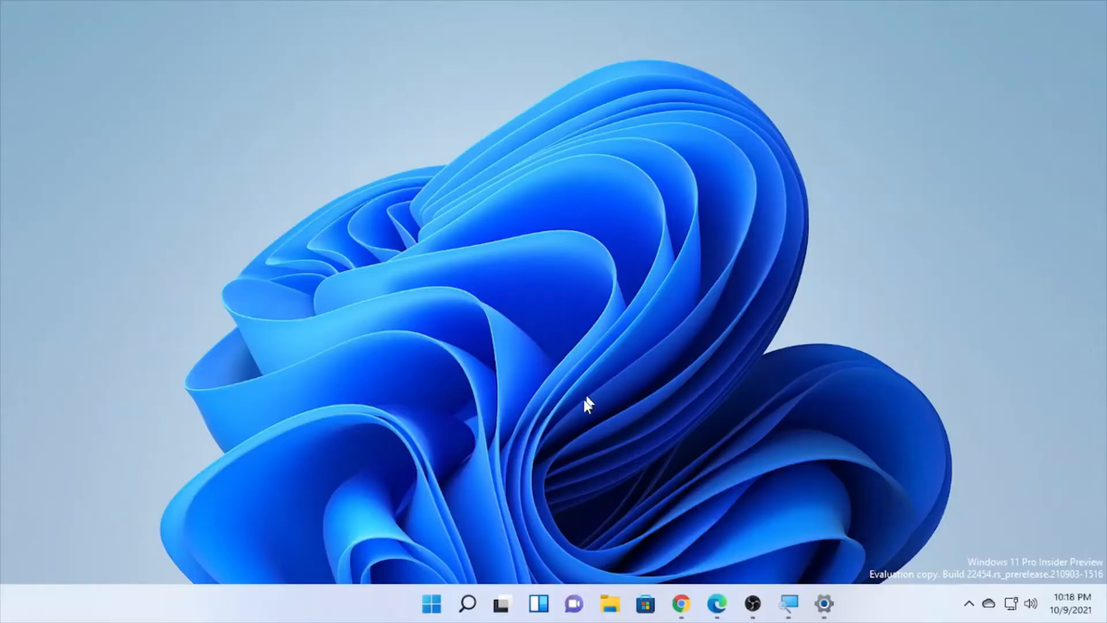
- Find the Windows Update settings by searching for "update", check for updates, and close the settings
left_click(468, 604)
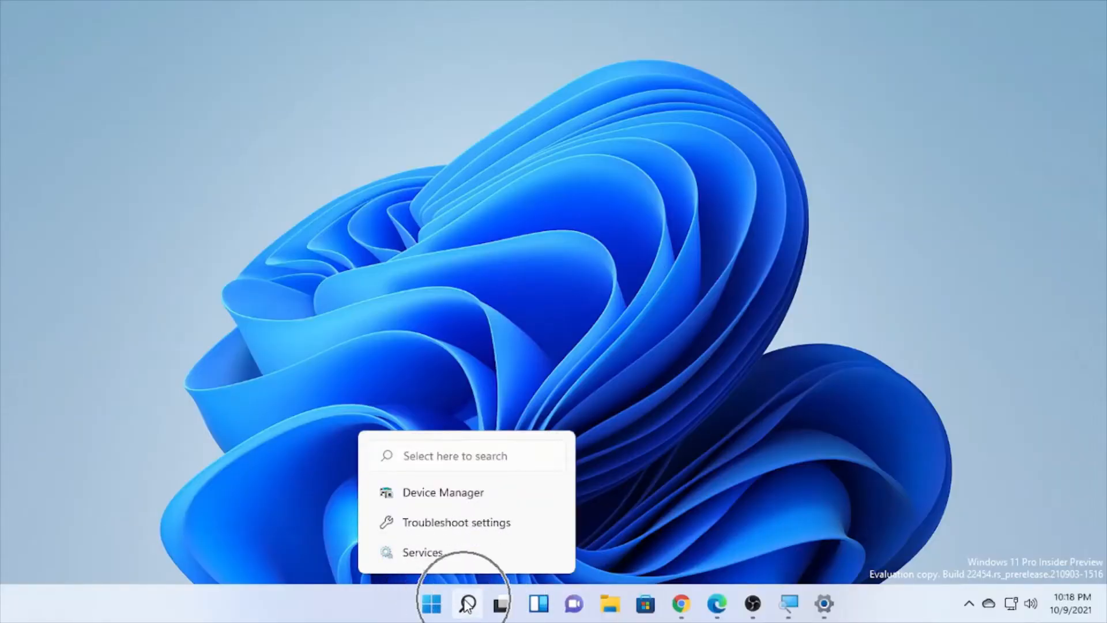
left_click(468, 604)
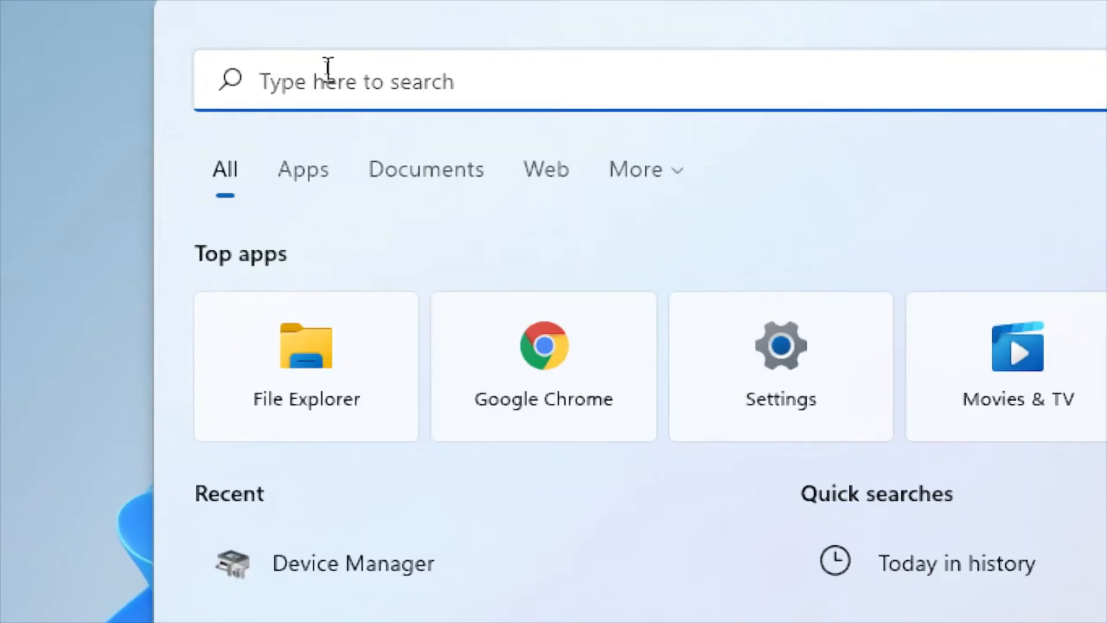
type("update")
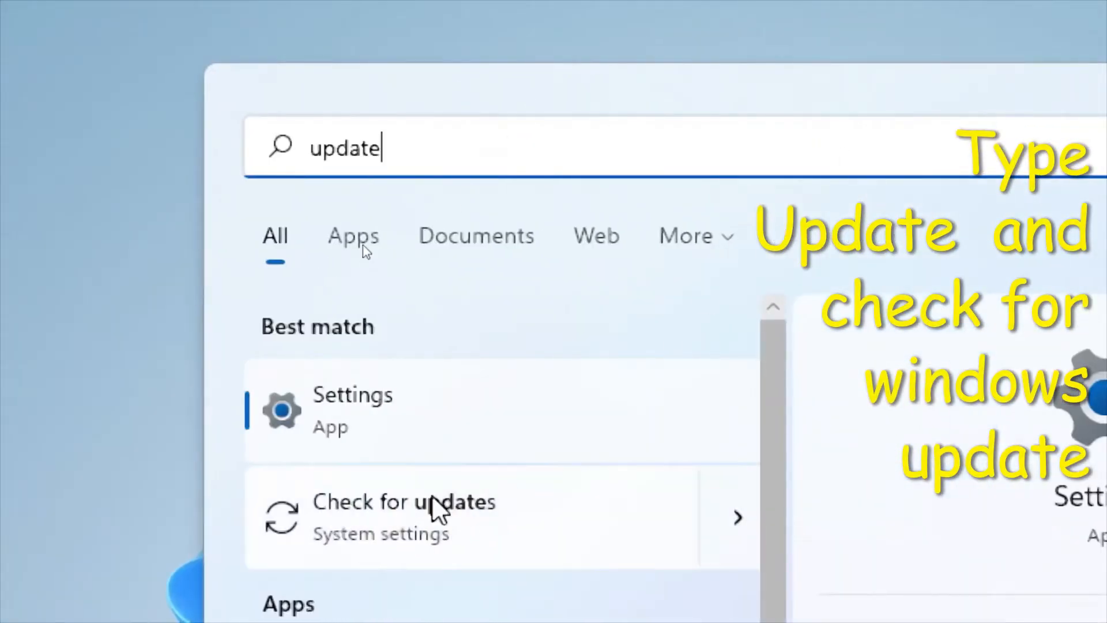
scroll(576, 438, "down", 1)
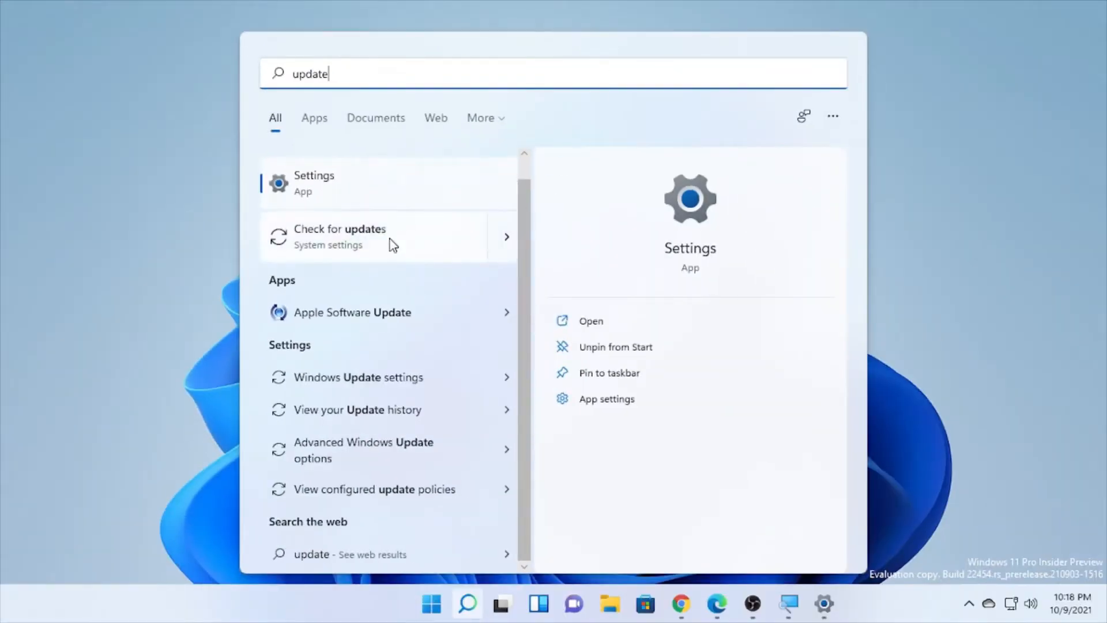
scroll(384, 240, "up", 1)
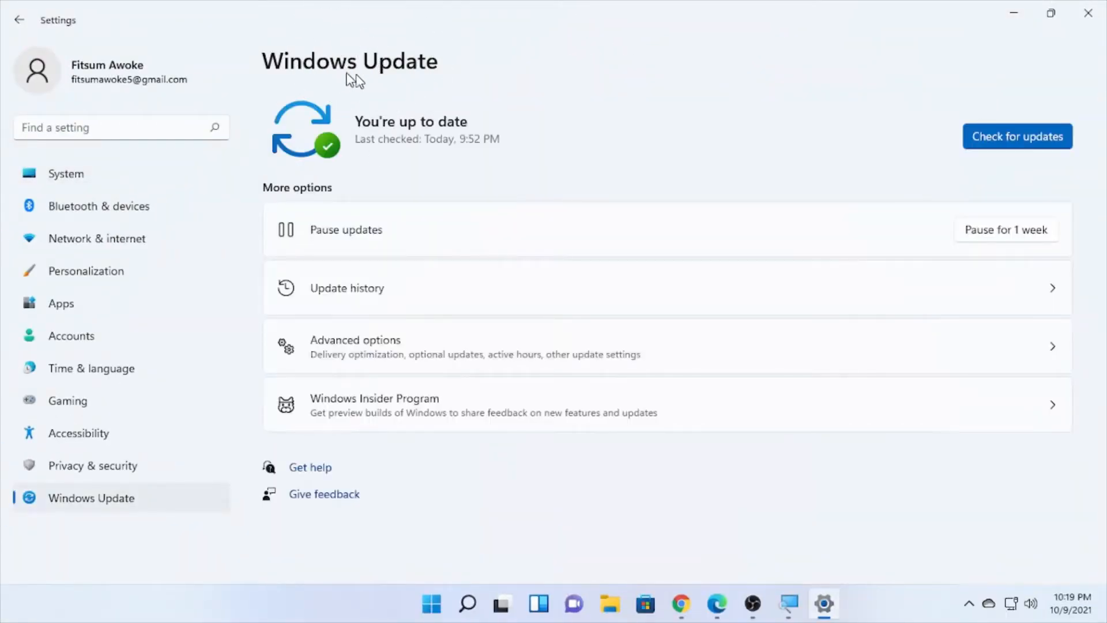
left_click(1025, 138)
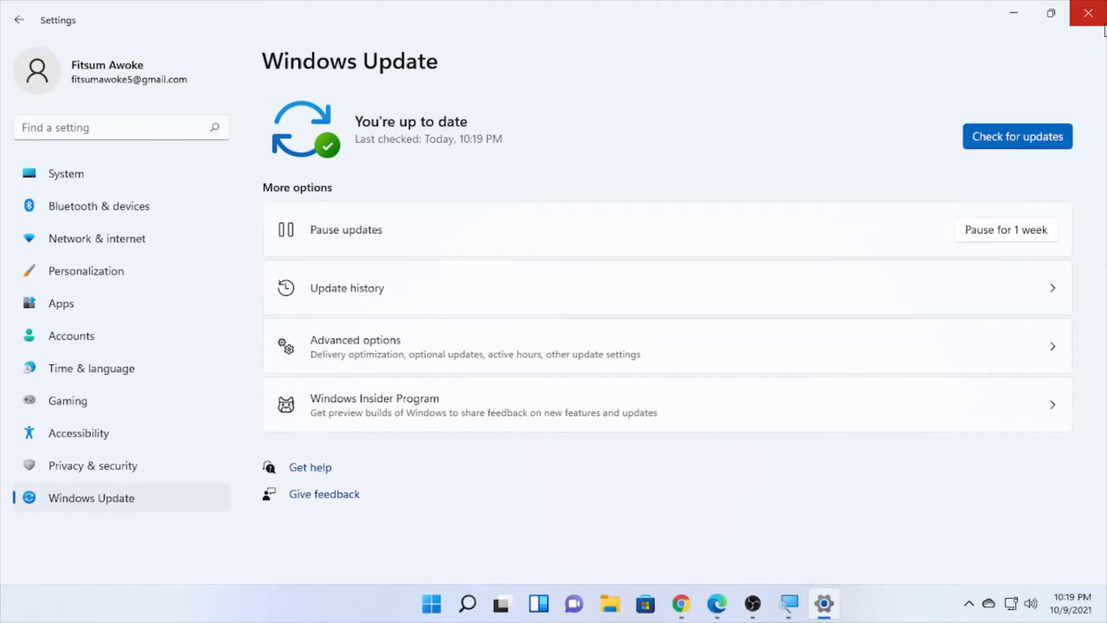
left_click(1088, 12)
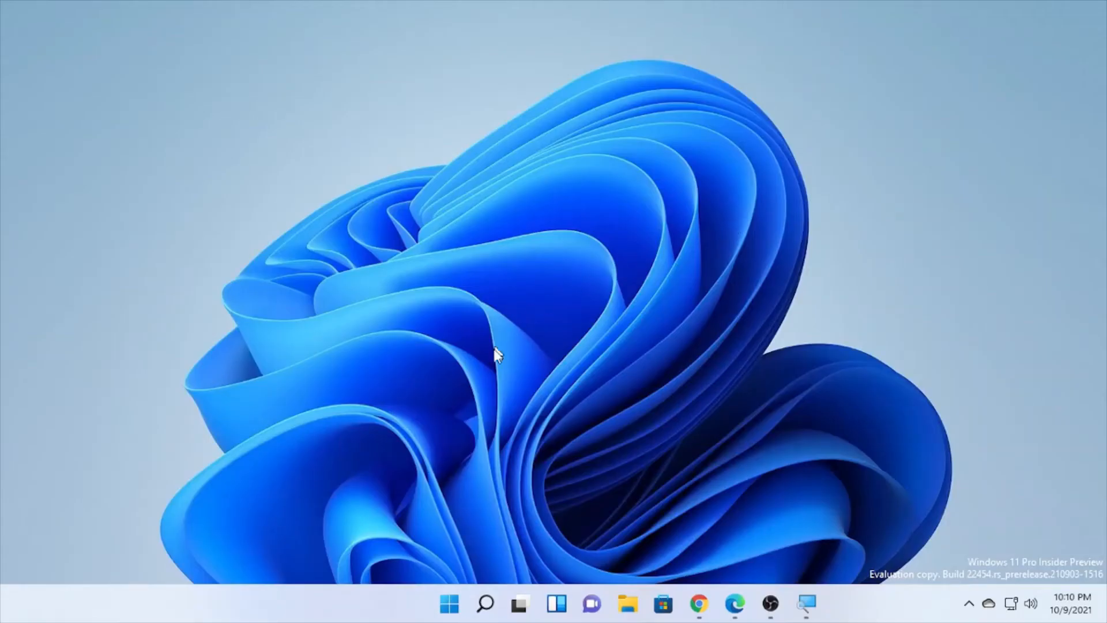
- Search Windows for "services" and open the Services app in a maximized window
mouse_move(488, 603)
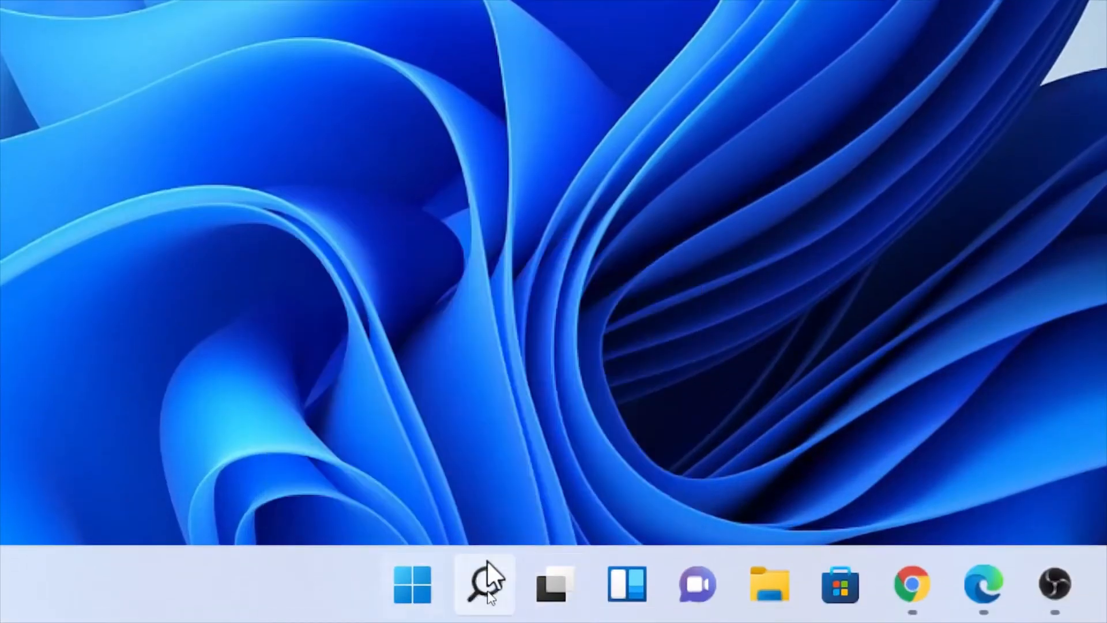
left_click(486, 583)
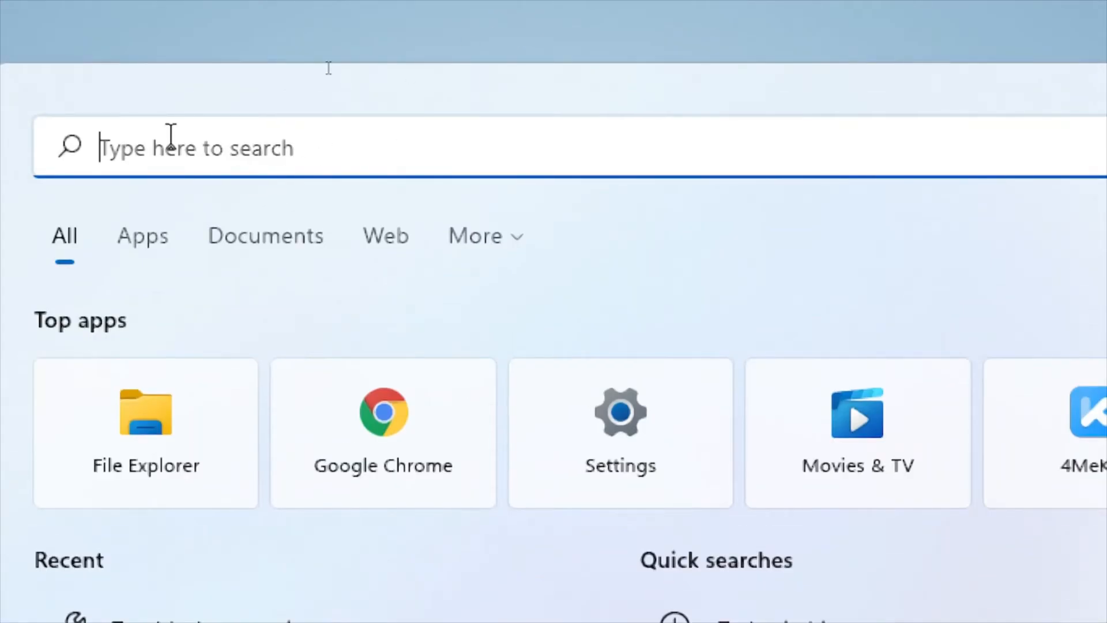
type("services")
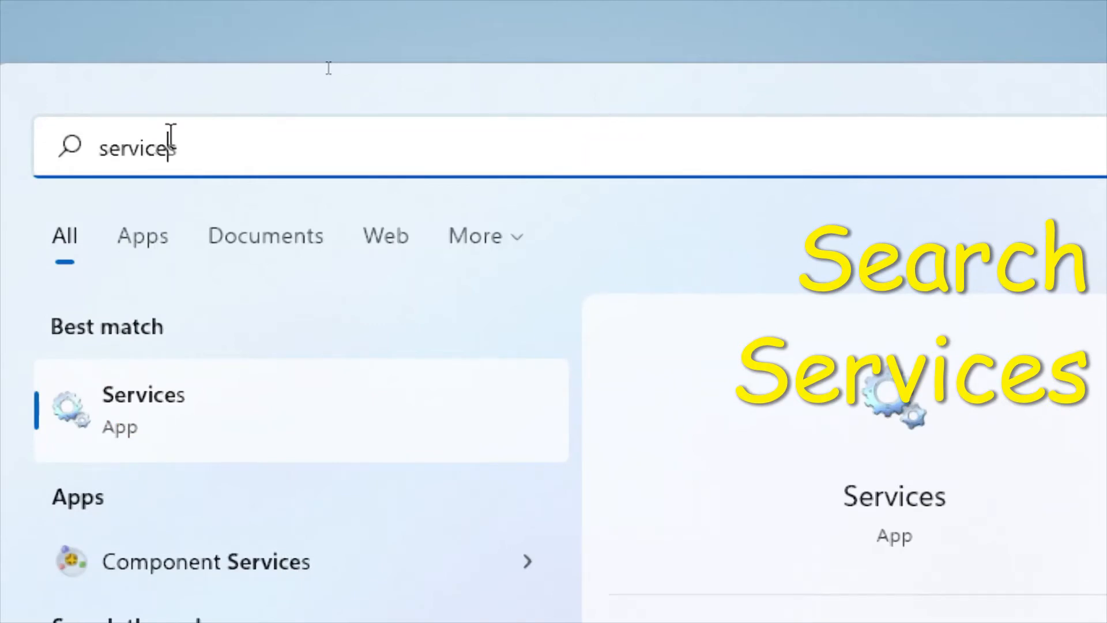
left_click(194, 424)
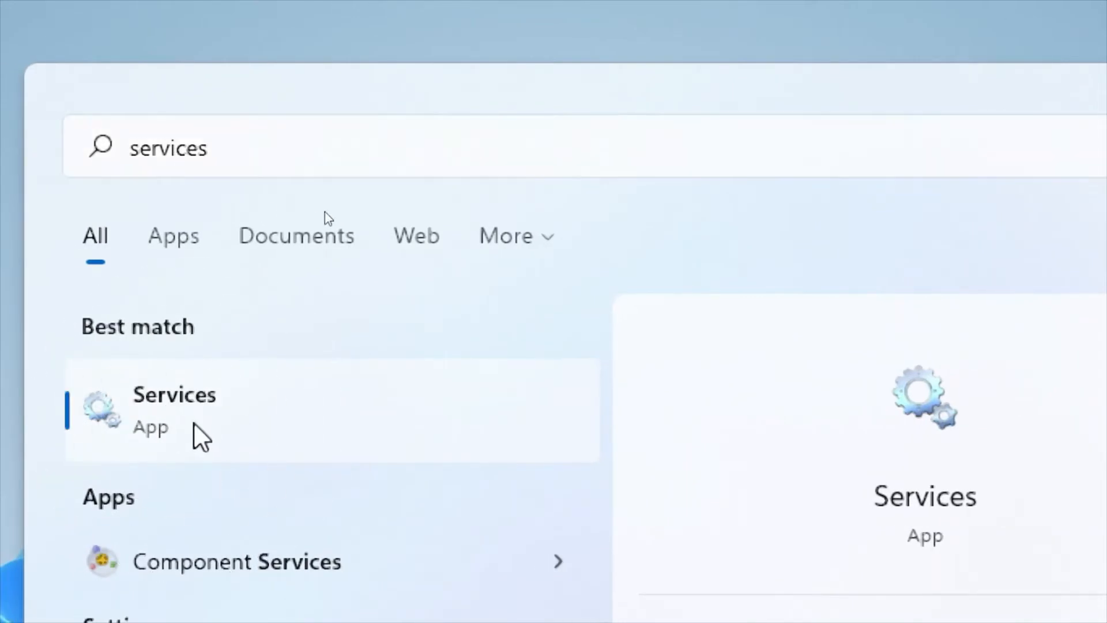
left_click(194, 423)
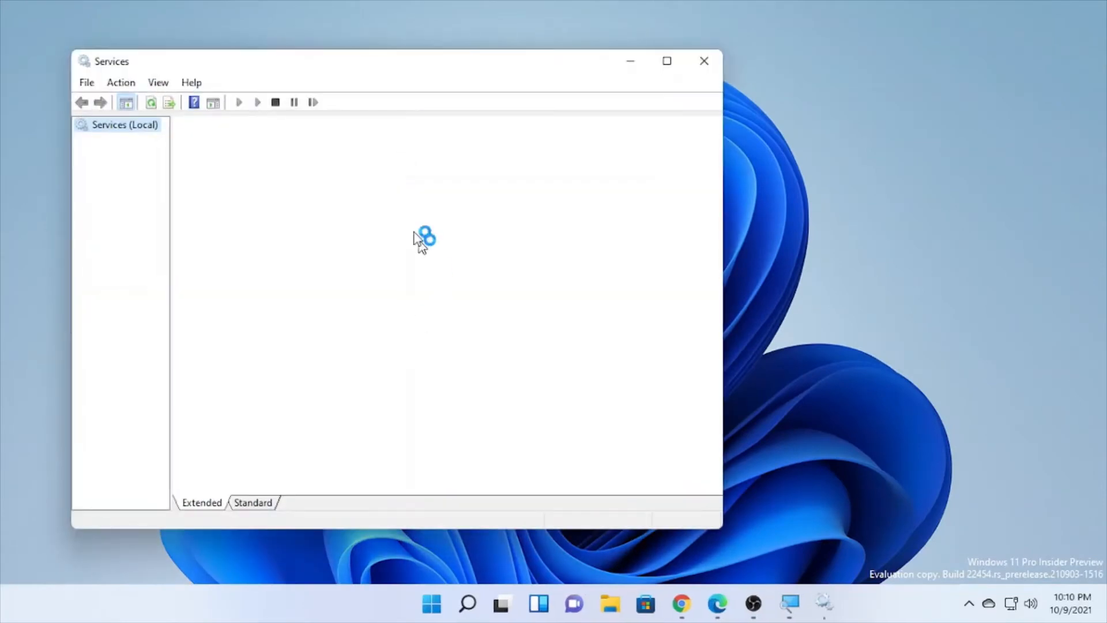
left_click(669, 62)
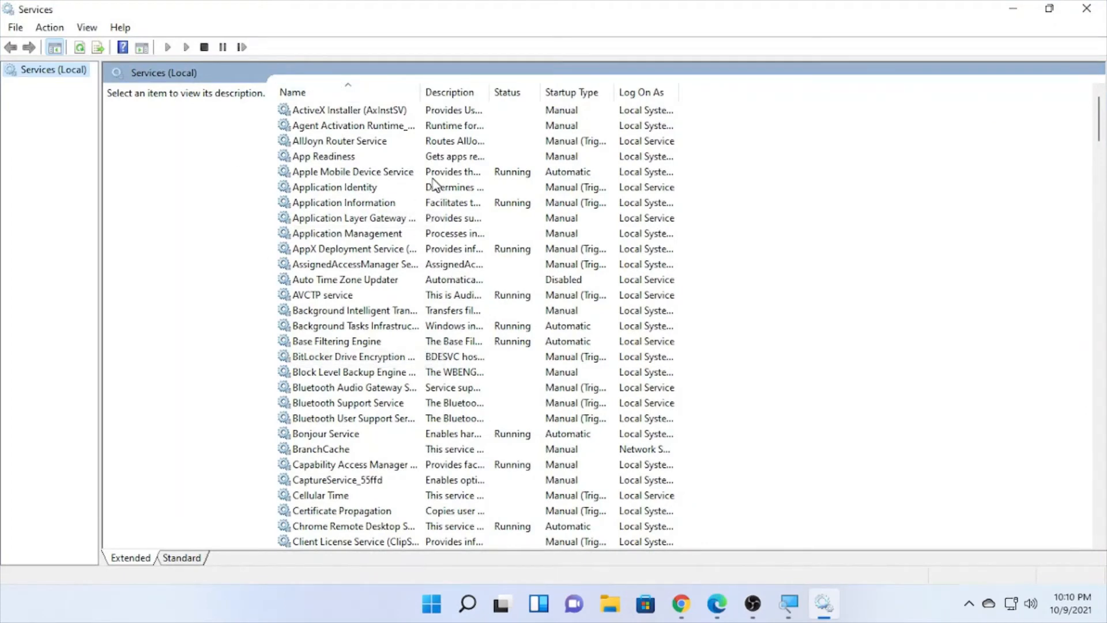
- Find the WLAN AutoConfig service in the services list and open its properties
left_click(330, 145)
scroll(1008, 372, "down", 20)
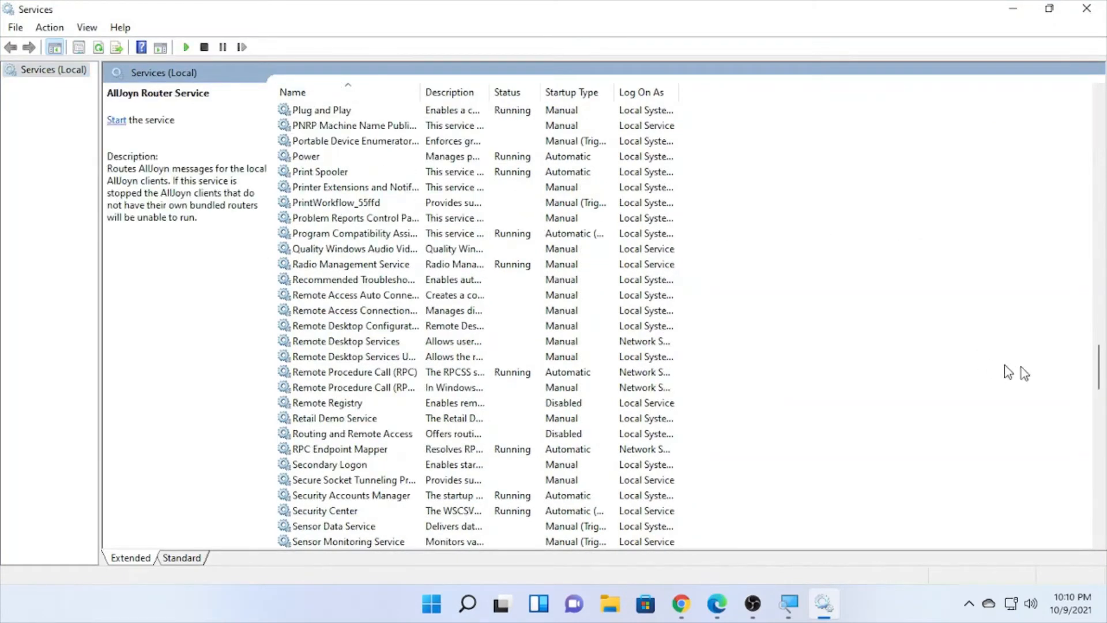
left_click_drag(1099, 364, 1090, 468)
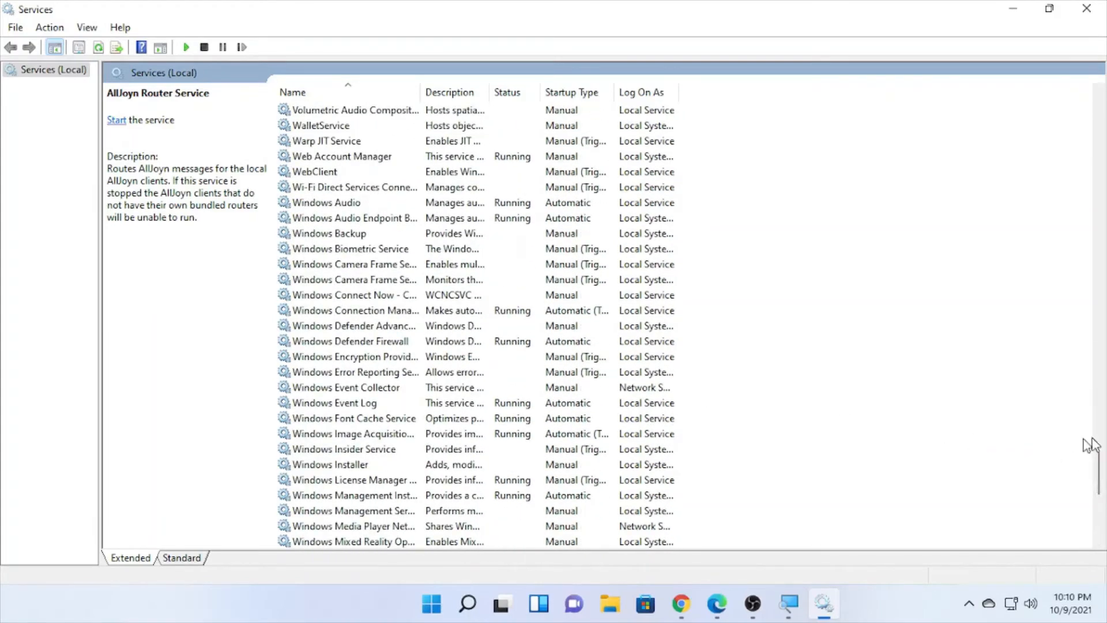
scroll(644, 378, "down", 8)
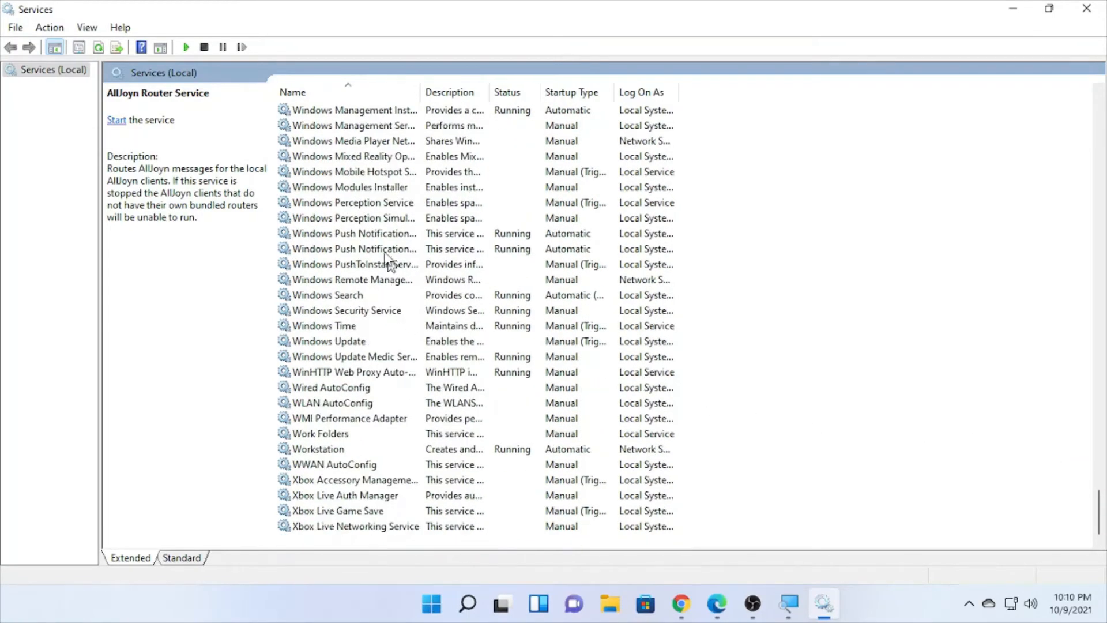
left_click(331, 404)
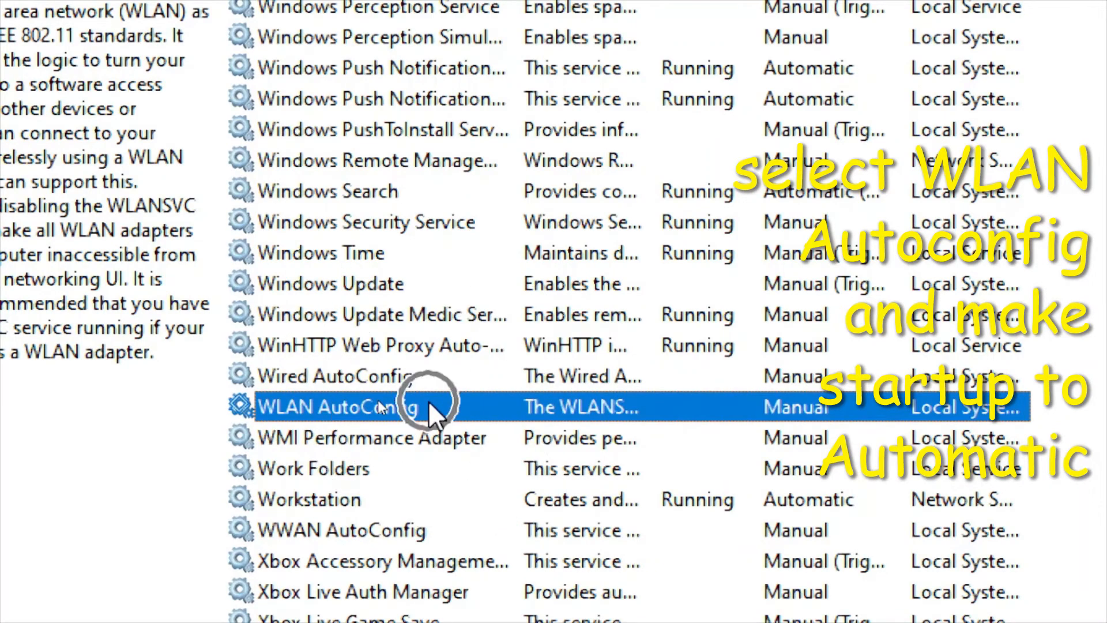
right_click(484, 399)
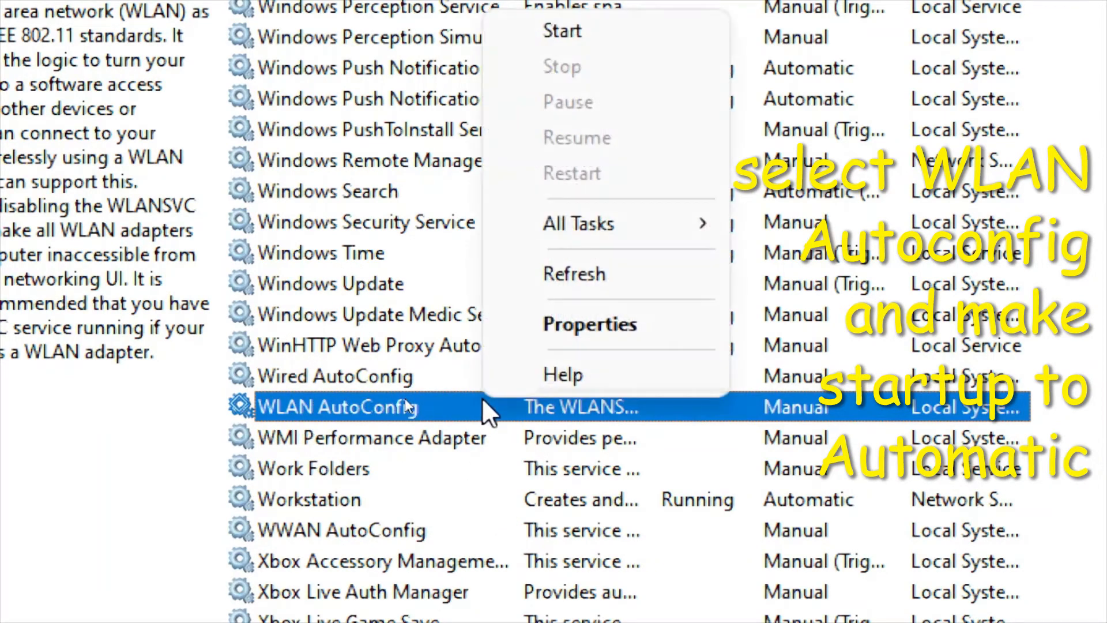
left_click(585, 325)
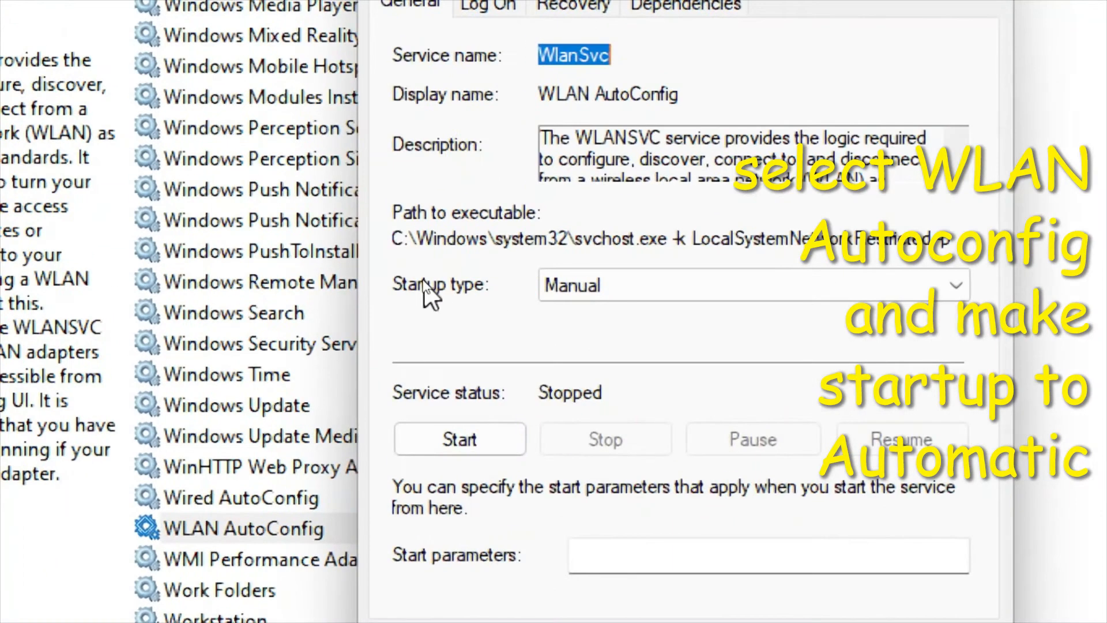
- Set the startup type of the WLAN AutoConfig service to Automatic and apply the change
left_click(715, 295)
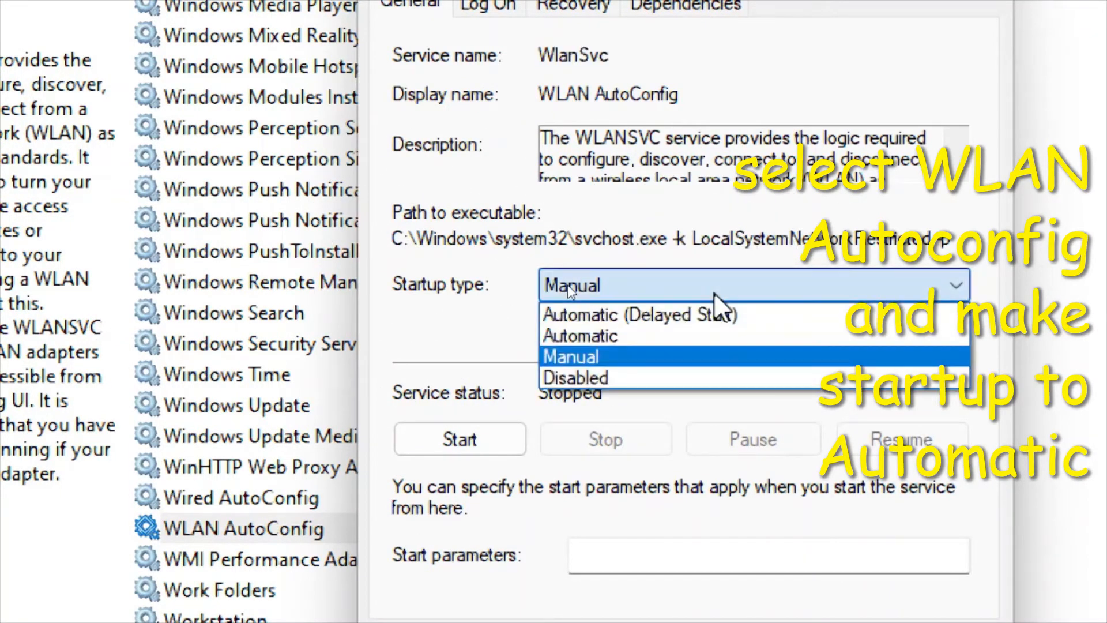
left_click(586, 337)
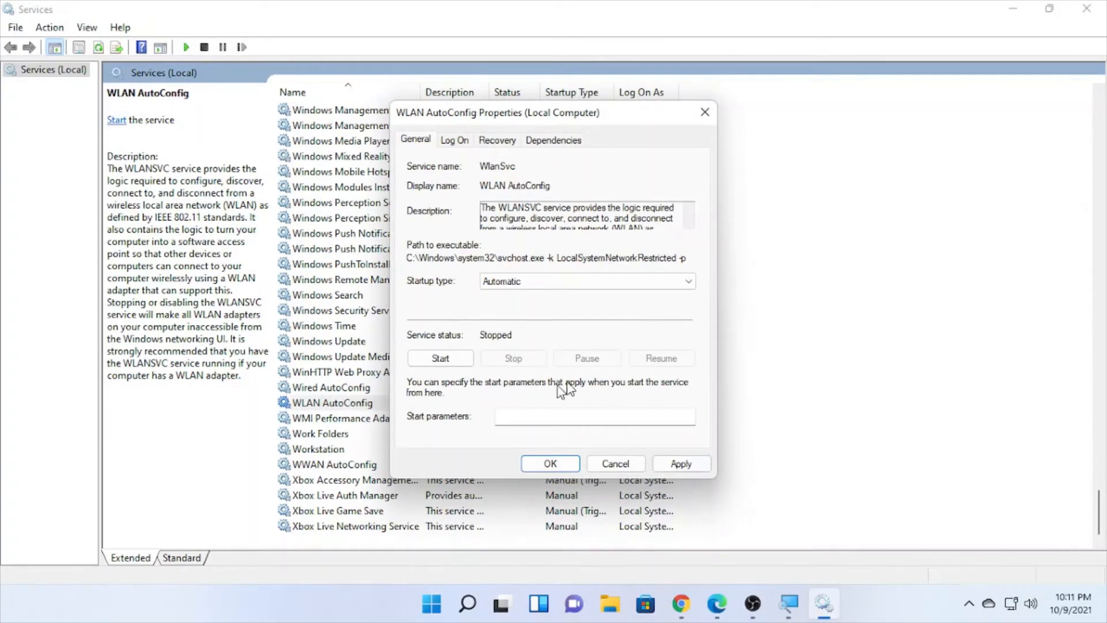
left_click(682, 465)
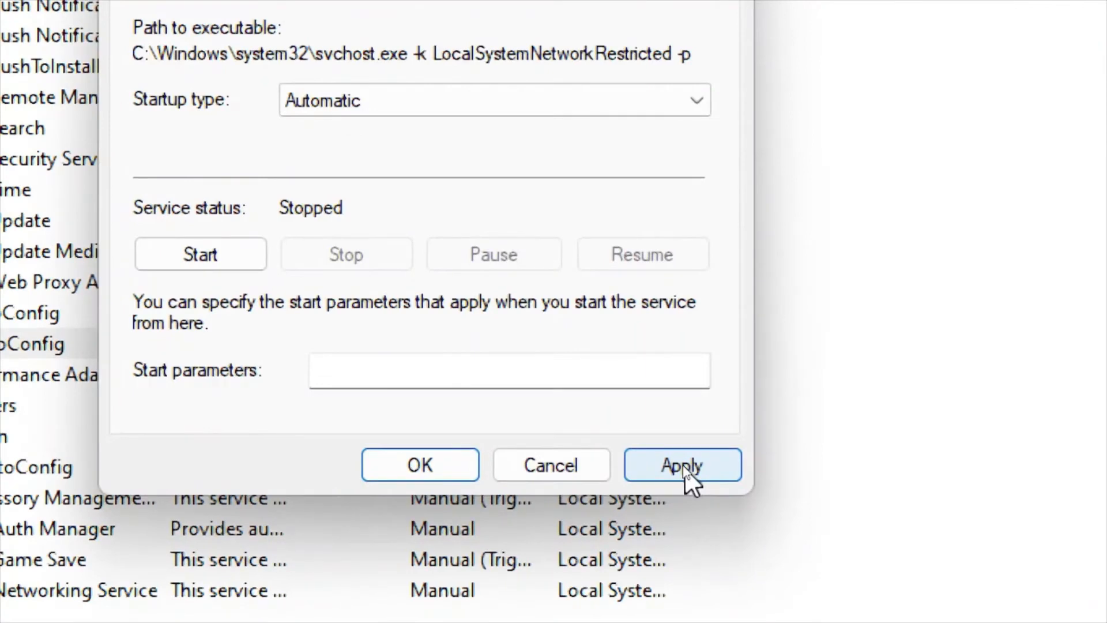
left_click(687, 470)
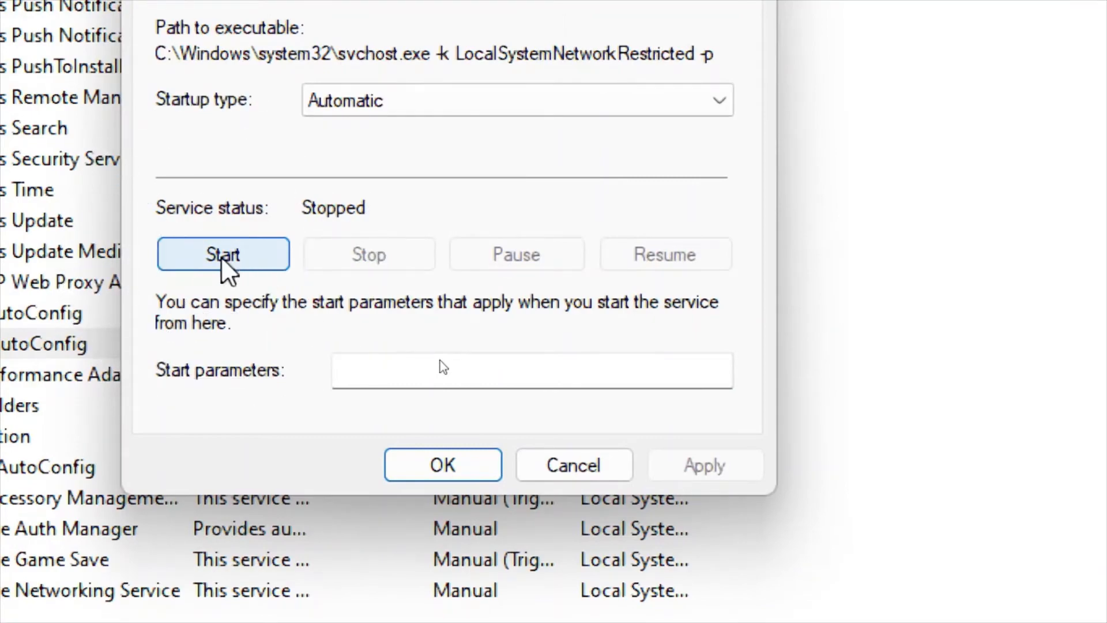
- Start the WLAN AutoConfig service from its properties, confirm the dialog, and restart the service from the services list
left_click(223, 255)
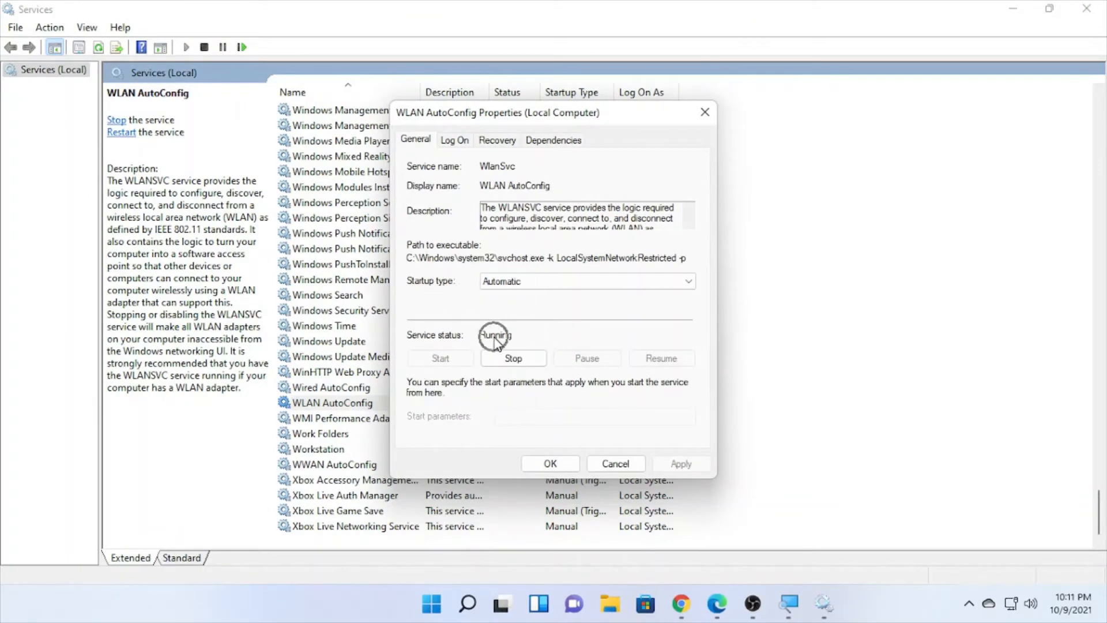
left_click(553, 464)
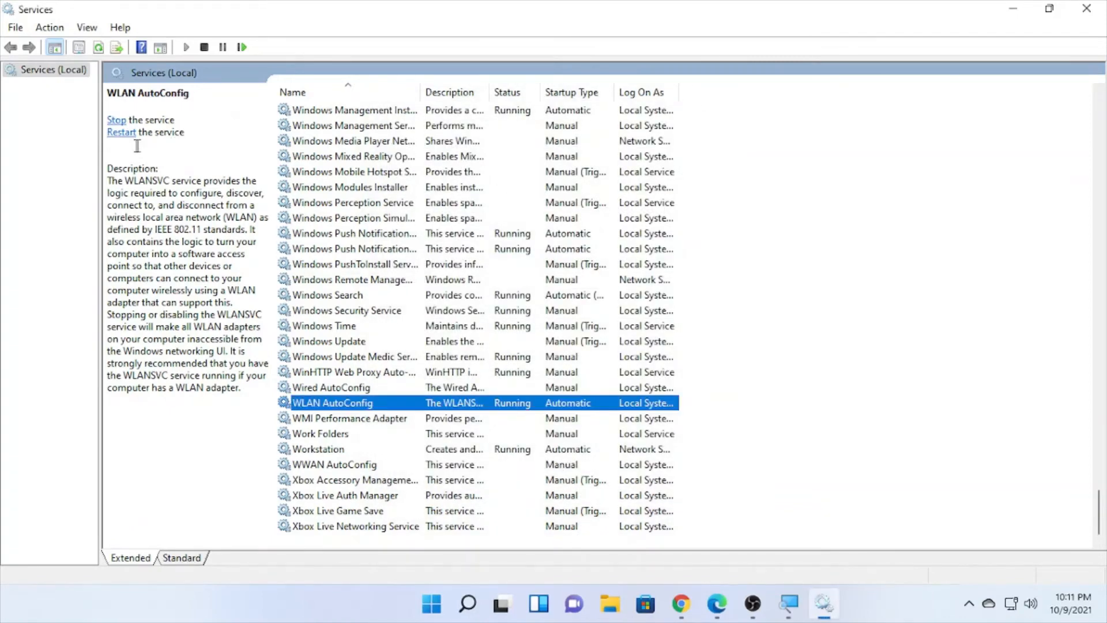
left_click(121, 132)
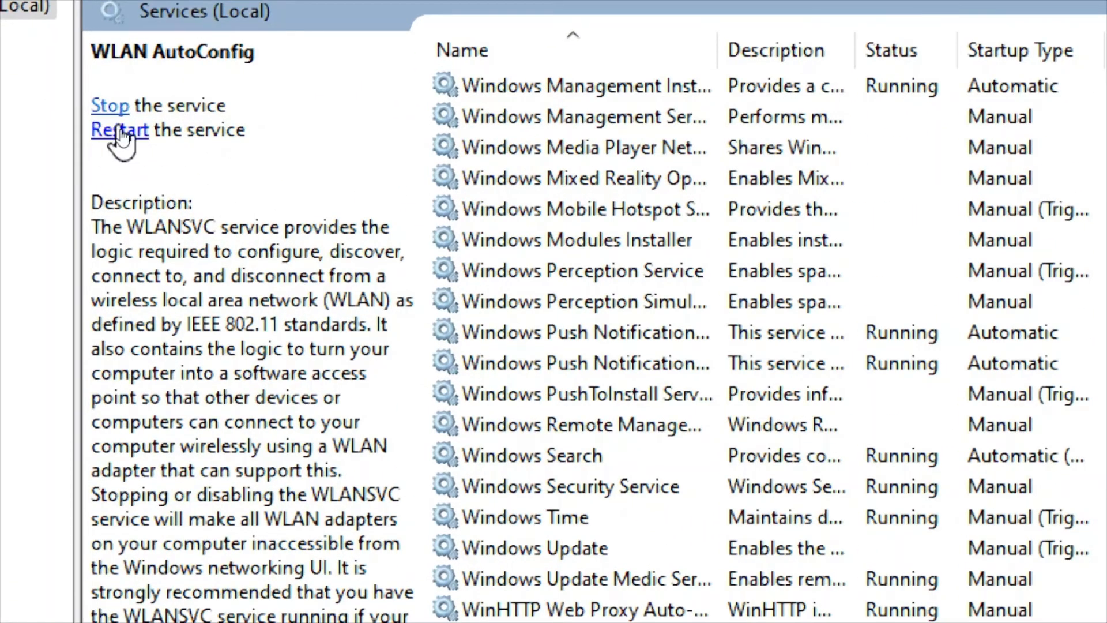
left_click(122, 133)
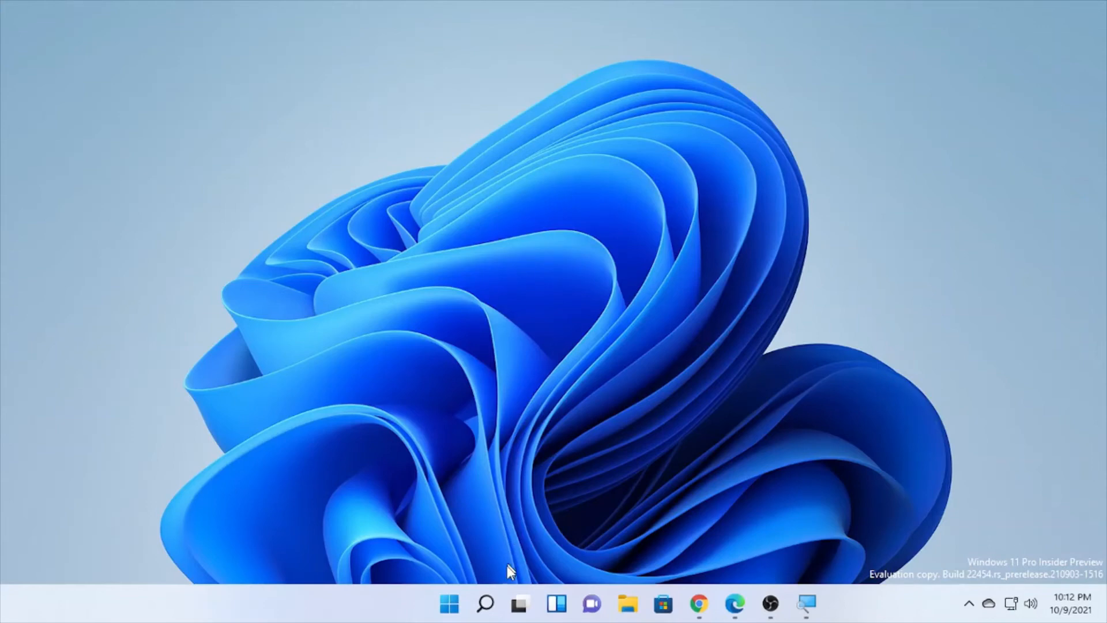
- Search Windows for "trouble", open Troubleshoot settings, and show the other troubleshooters
mouse_move(486, 603)
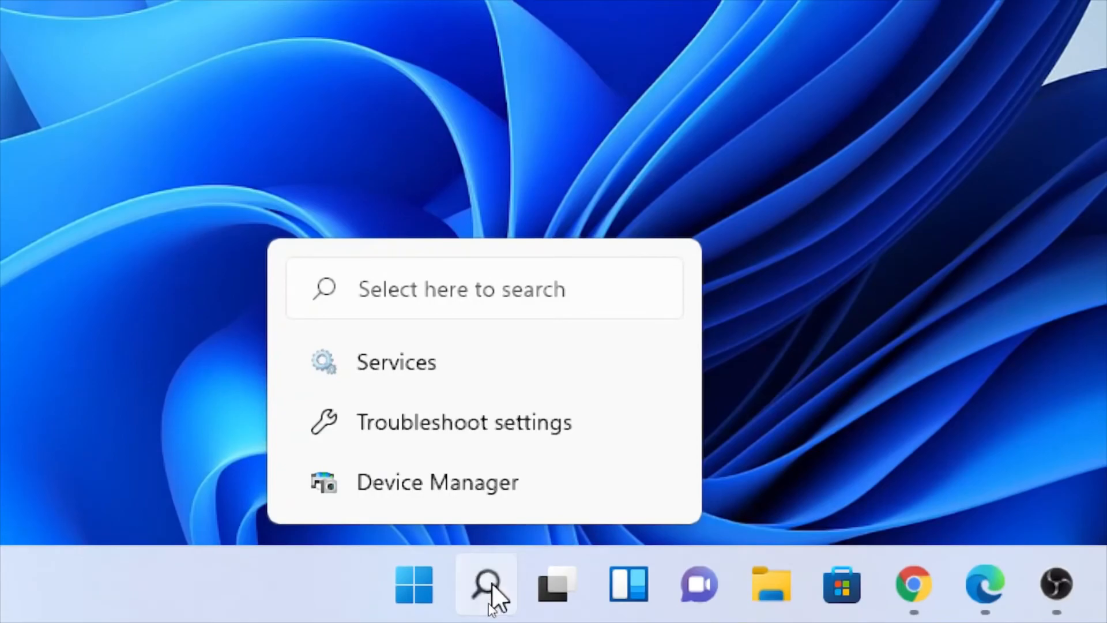
left_click(487, 602)
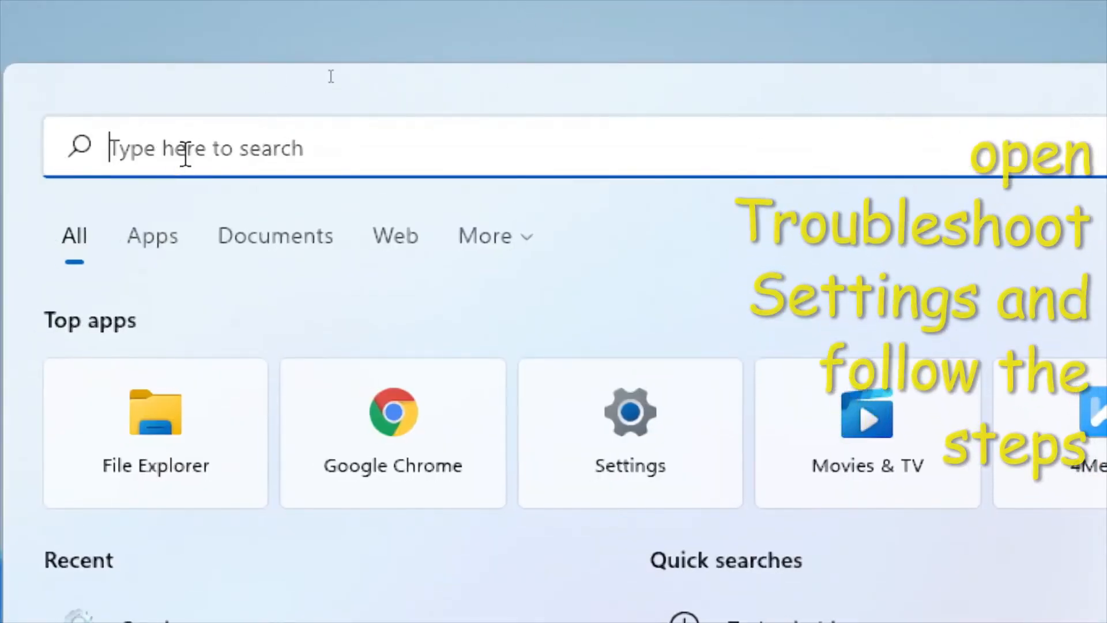
type("t")
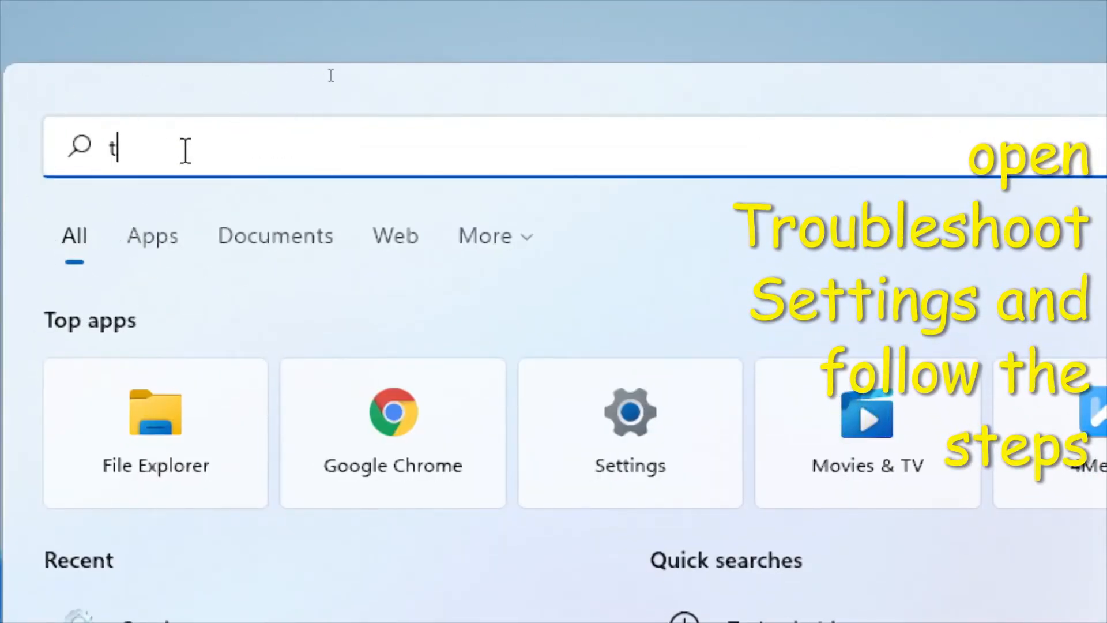
type("rou")
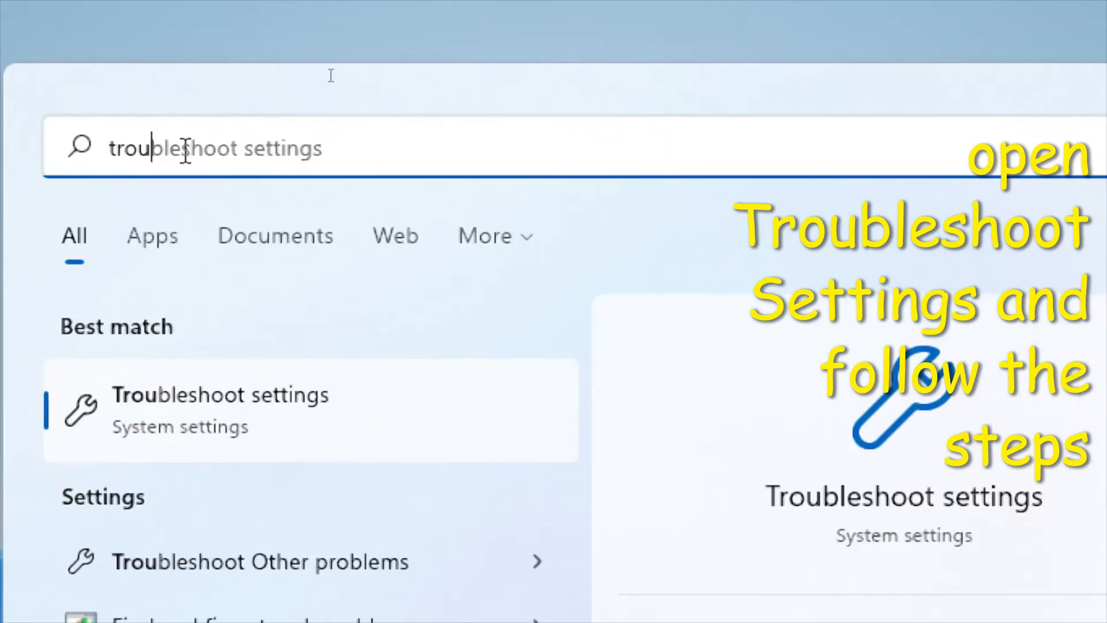
type("ble")
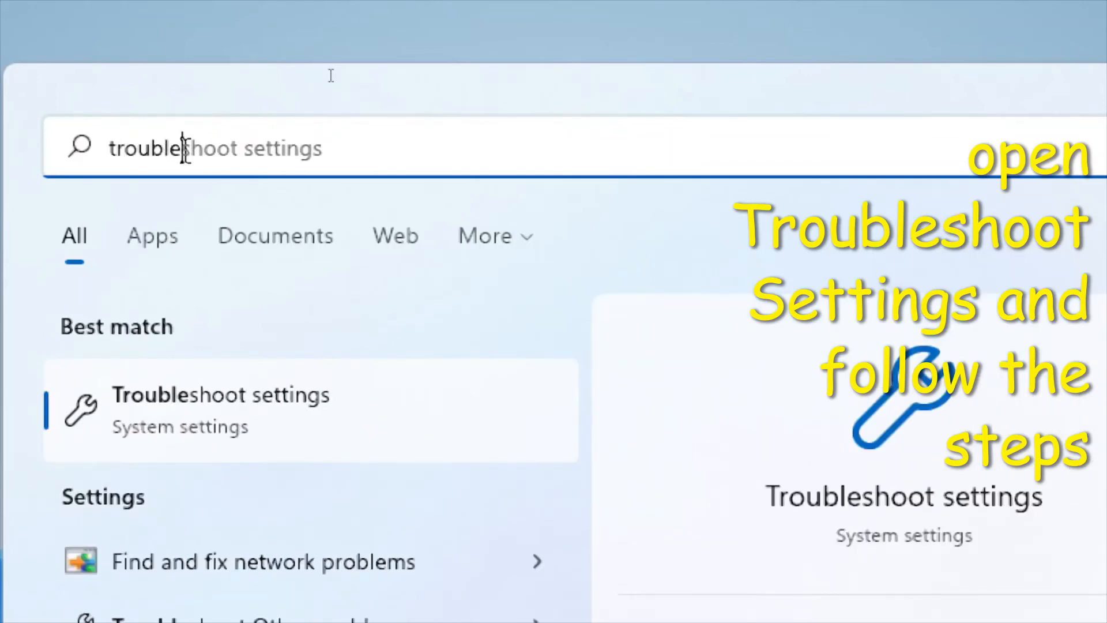
left_click(210, 412)
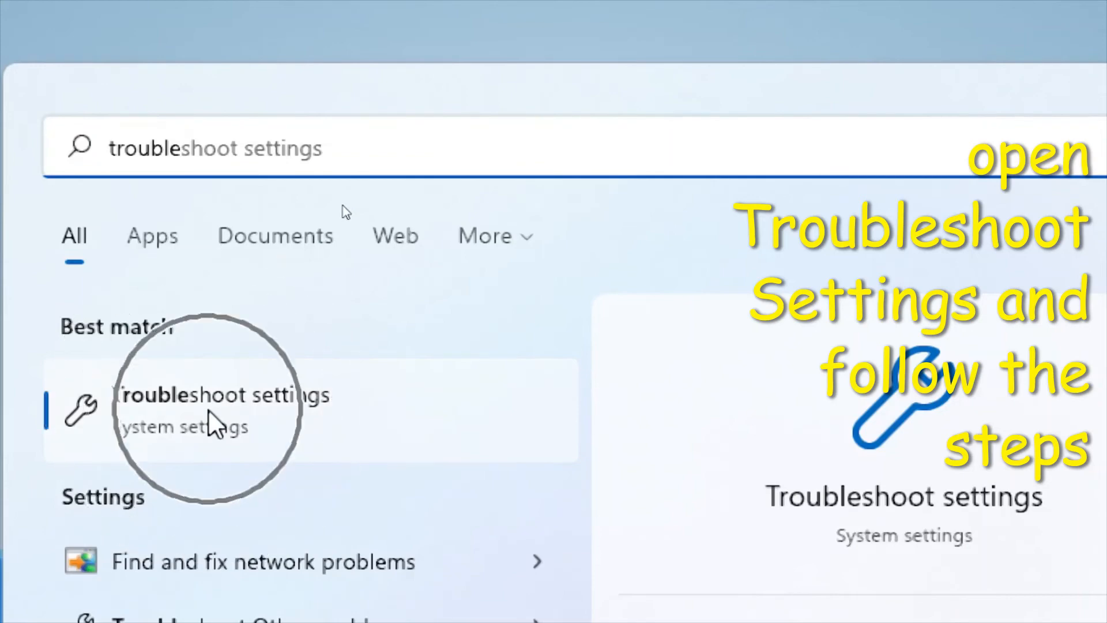
left_click(210, 412)
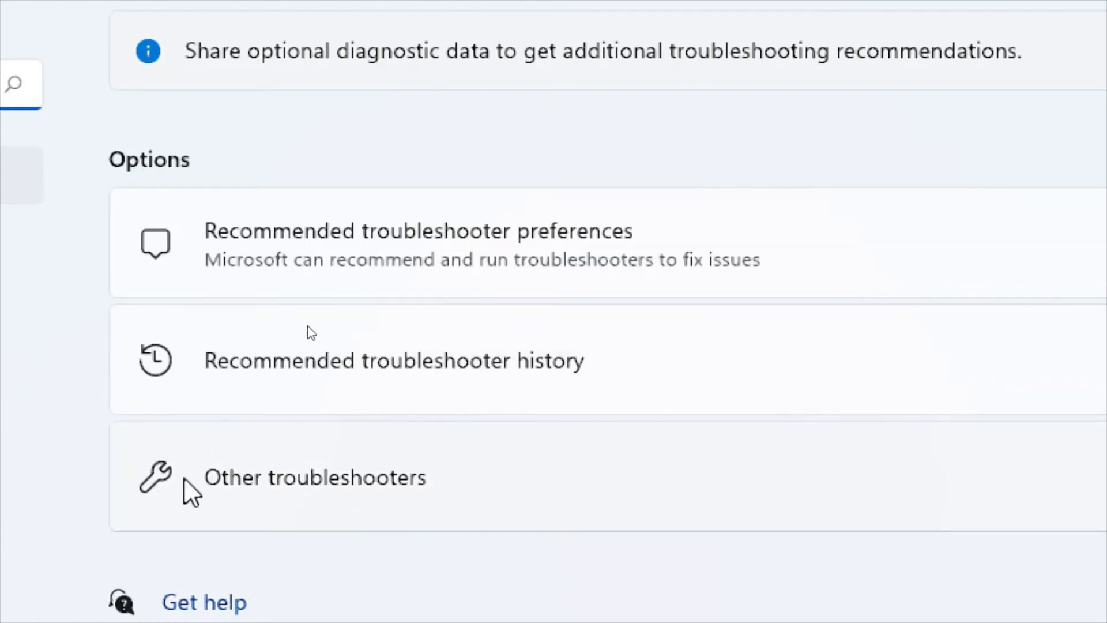
left_click(347, 482)
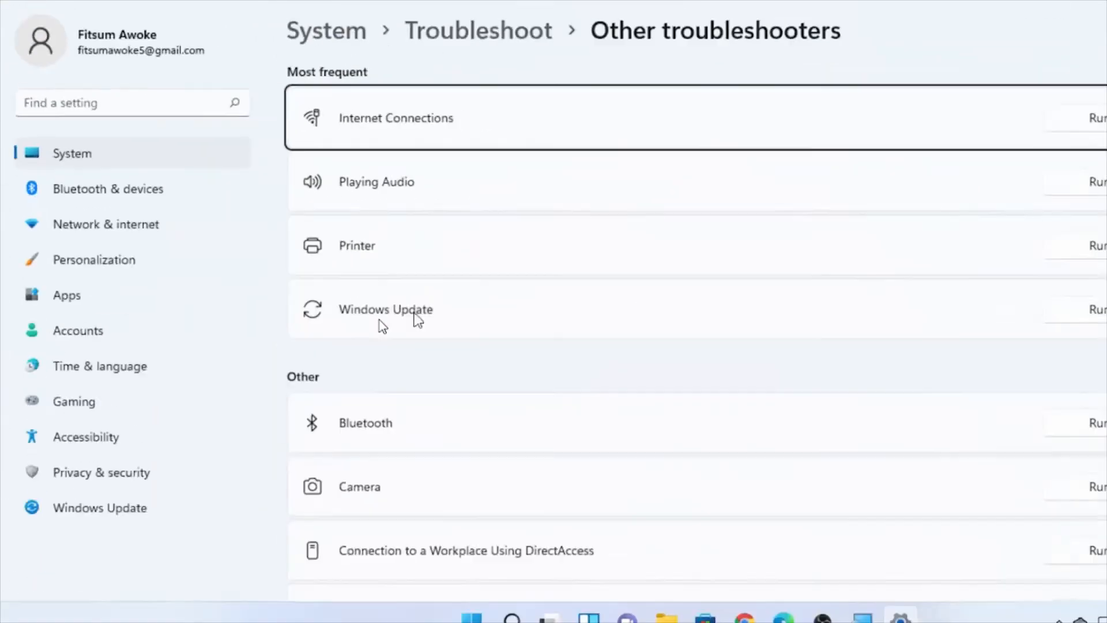
- Look through the available troubleshooters and run the one for Internet Connections
scroll(353, 168, "down", 2)
scroll(383, 164, "down", 2)
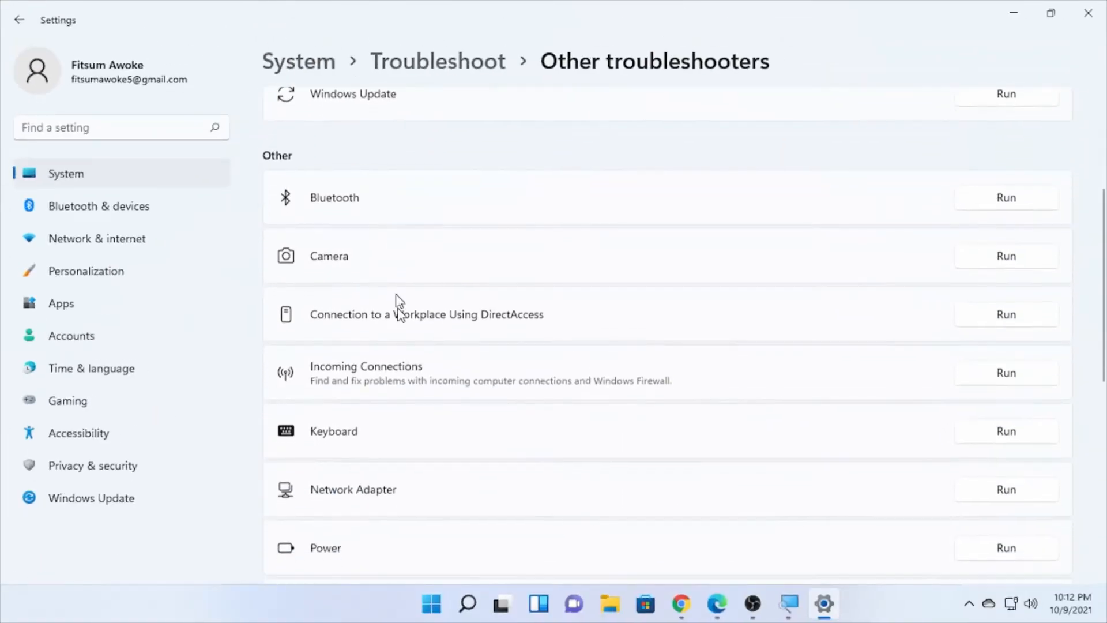
scroll(460, 279, "up", 4)
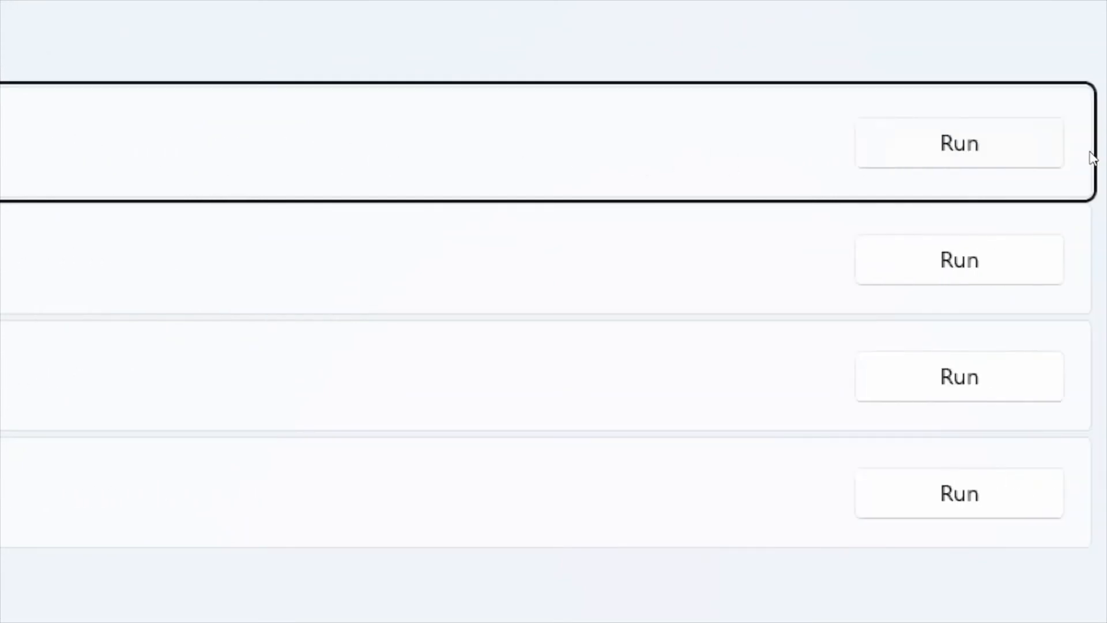
left_click(901, 145)
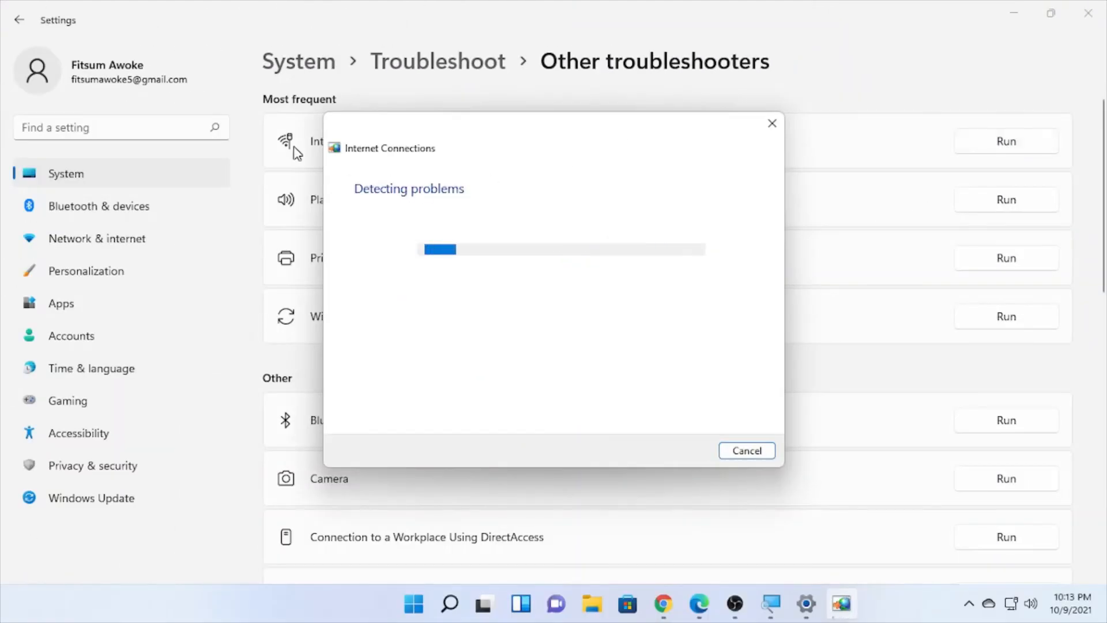
left_click(445, 190)
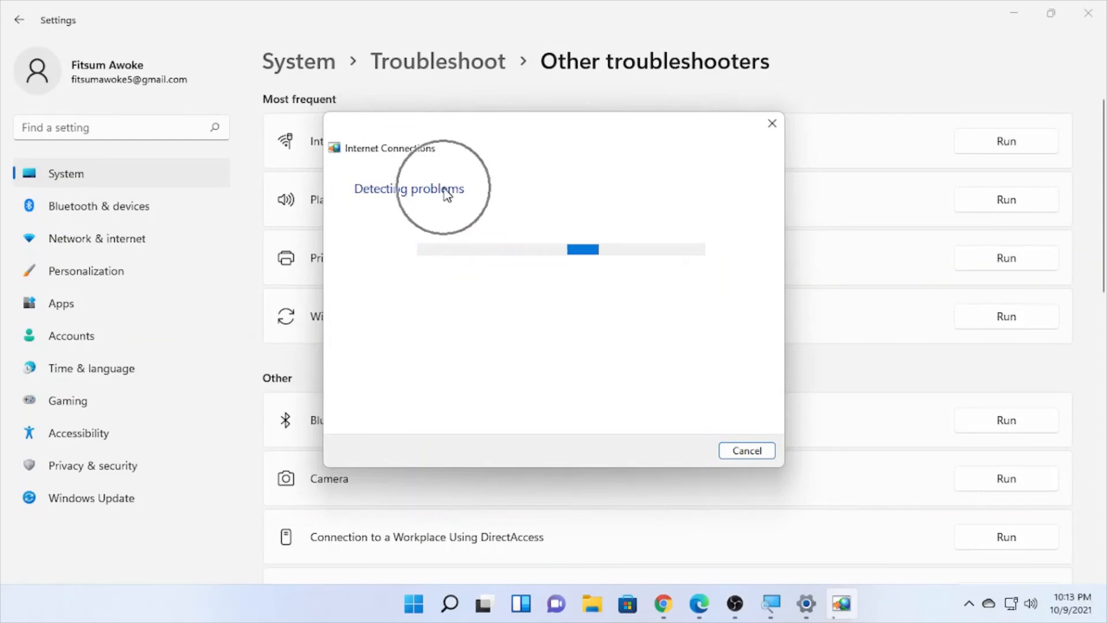
left_click(402, 192)
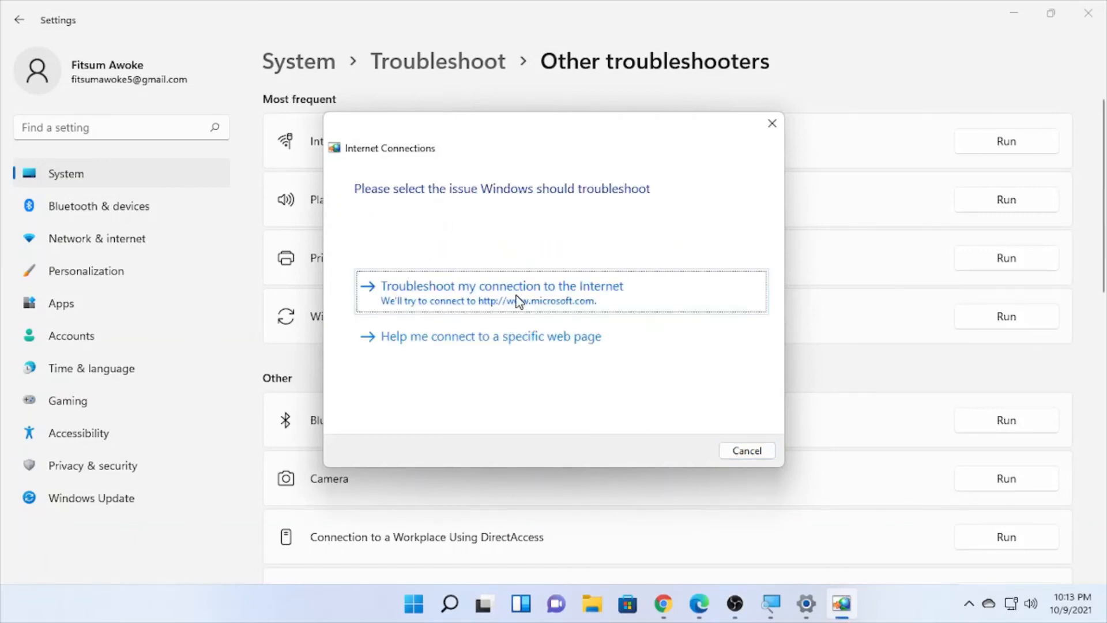
- Troubleshoot the connection to the Internet, close the troubleshooter when it finishes, and minimize Settings
left_click(516, 295)
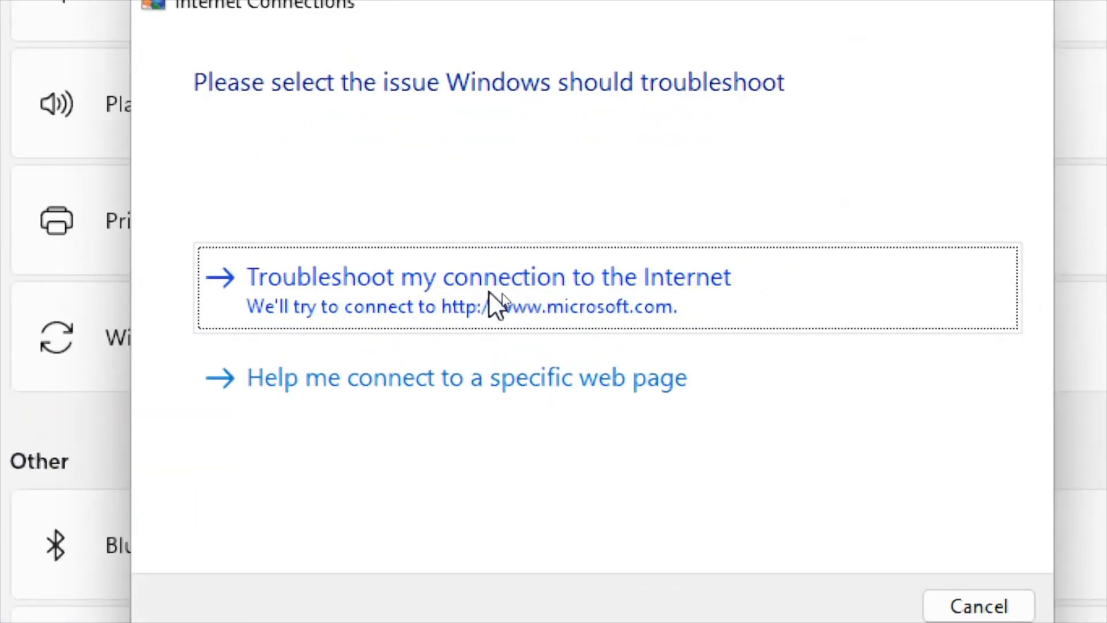
left_click(489, 292)
left_click(489, 292)
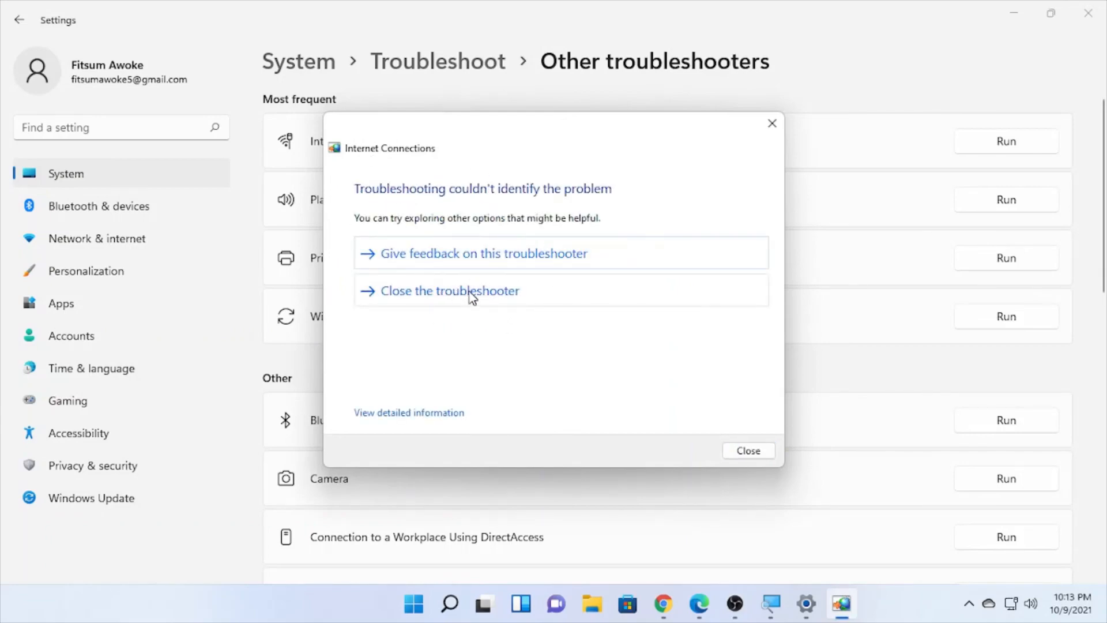
left_click(503, 291)
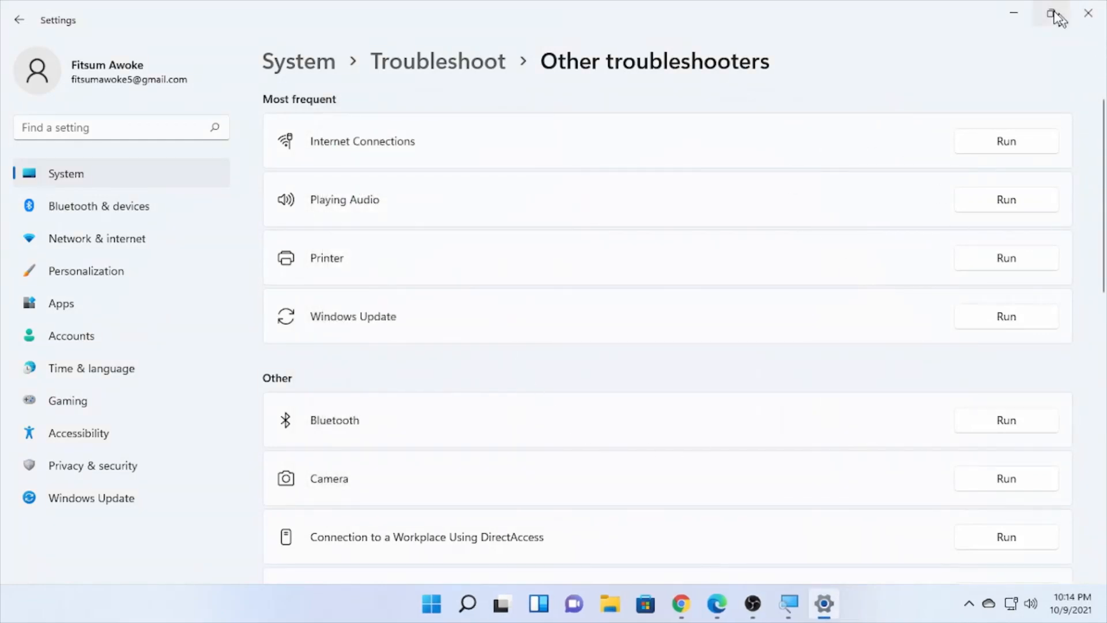
left_click(1014, 13)
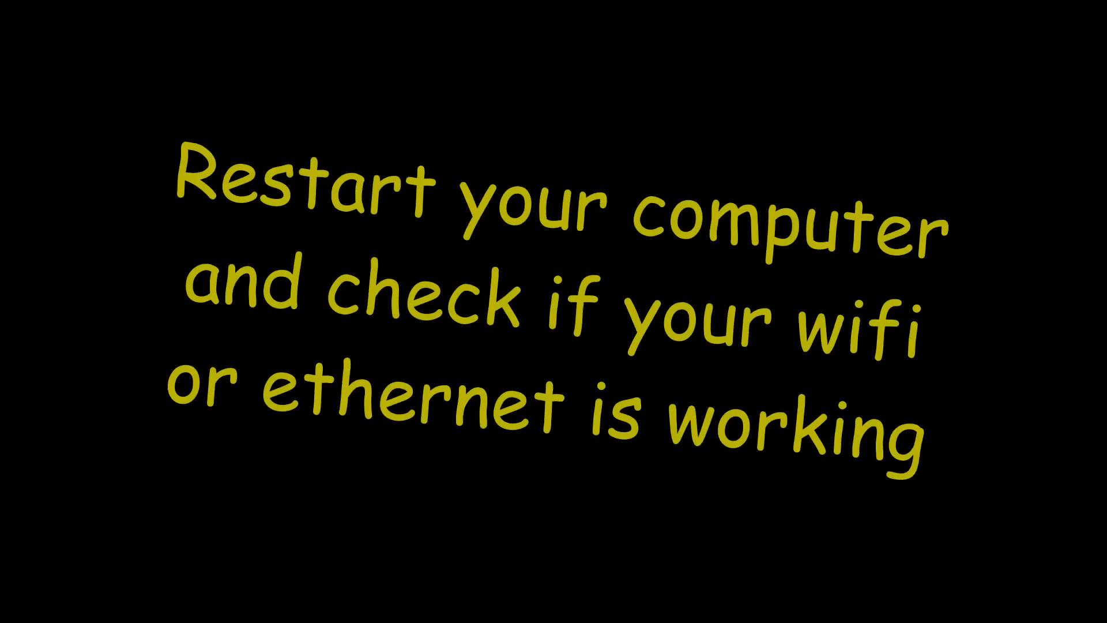